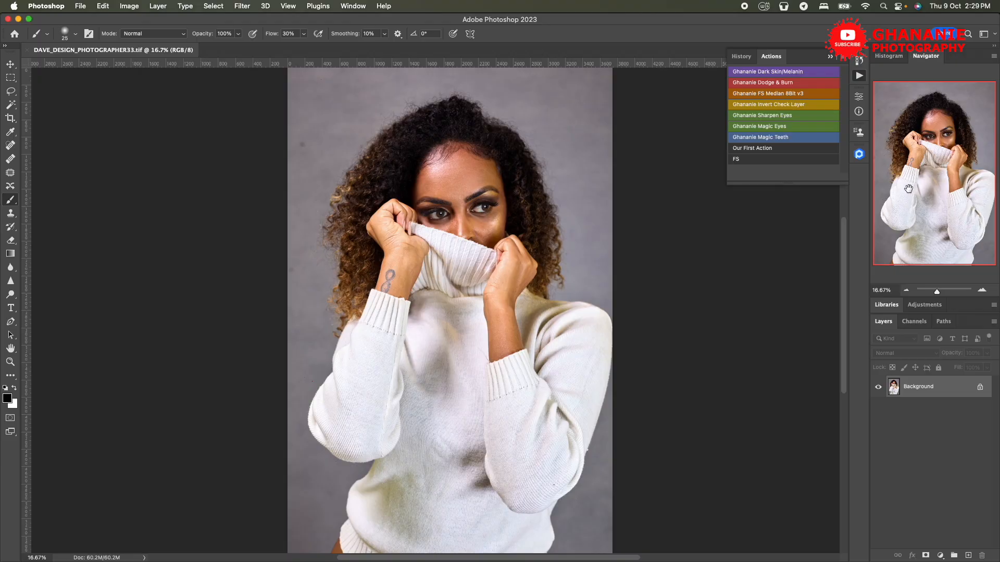
Examine the face, hair and surrounding background at 50% zoom for blemishes and spots.
left_click_drag(909, 188, 933, 188)
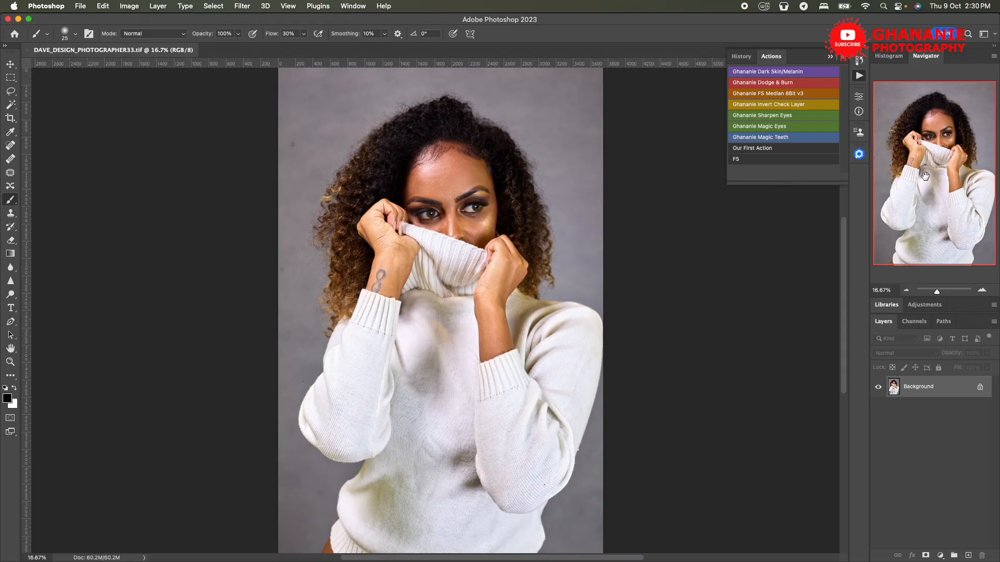
key("super+equal")
key("super+equal")
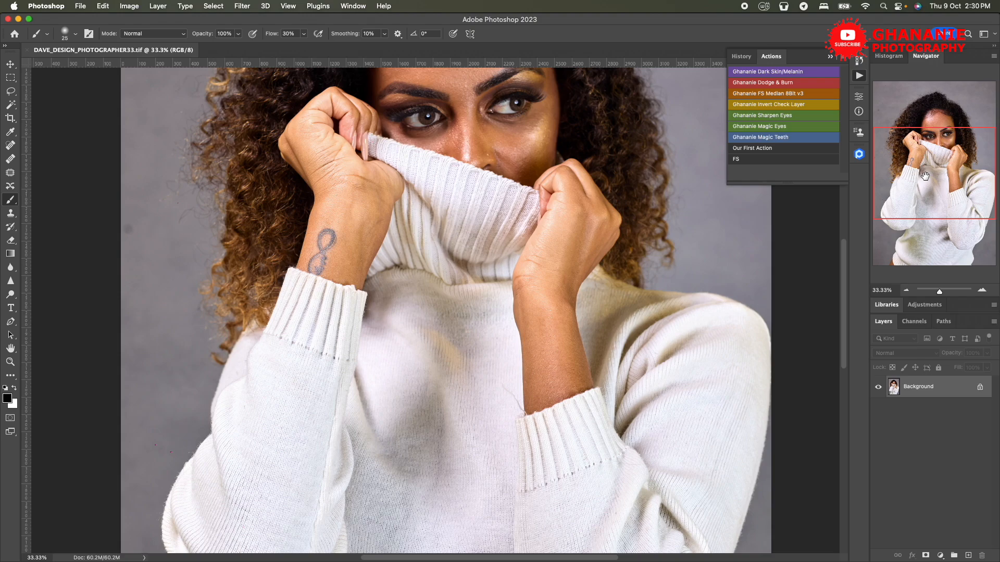
key("super+equal")
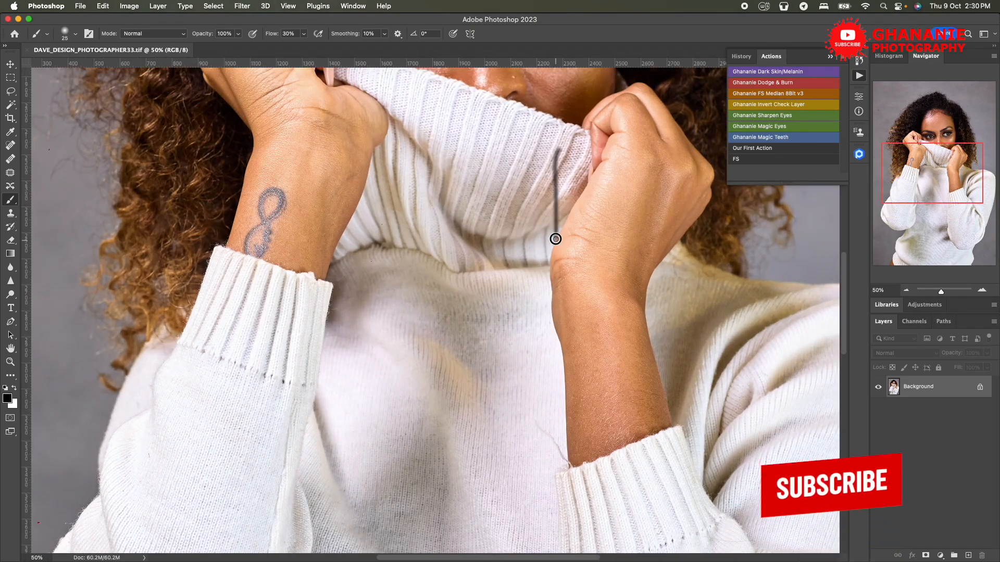
left_click_drag(593, 149, 620, 287)
scroll(620, 287, "up", 6)
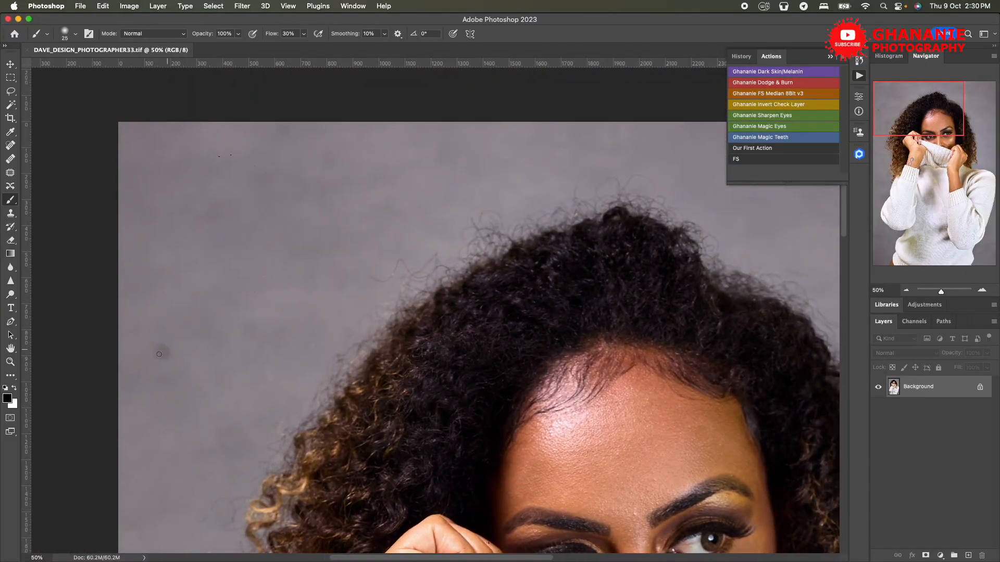
left_click_drag(603, 314, 518, 283)
left_click_drag(518, 349, 531, 288)
left_click_drag(489, 320, 468, 349)
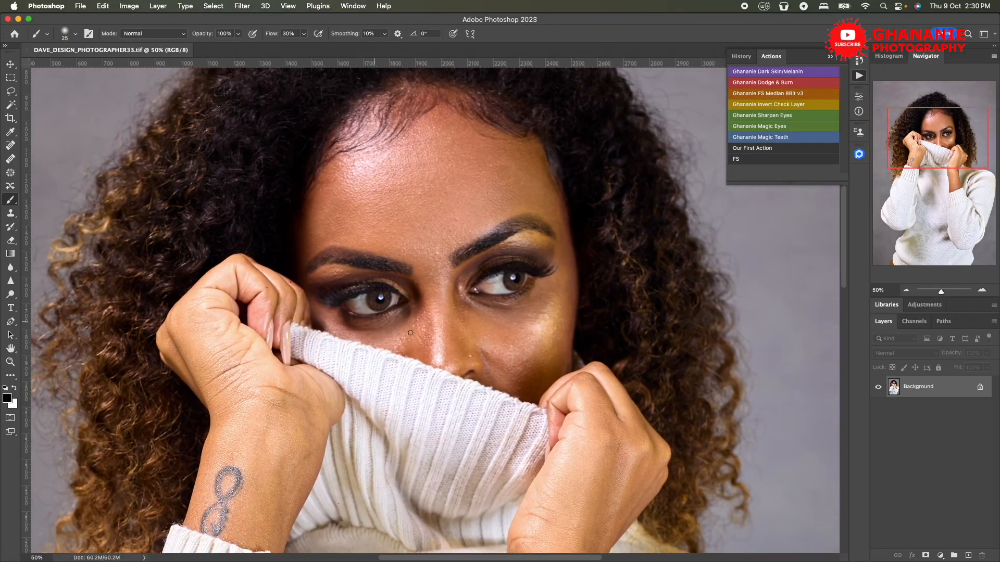
left_click_drag(444, 335, 483, 261)
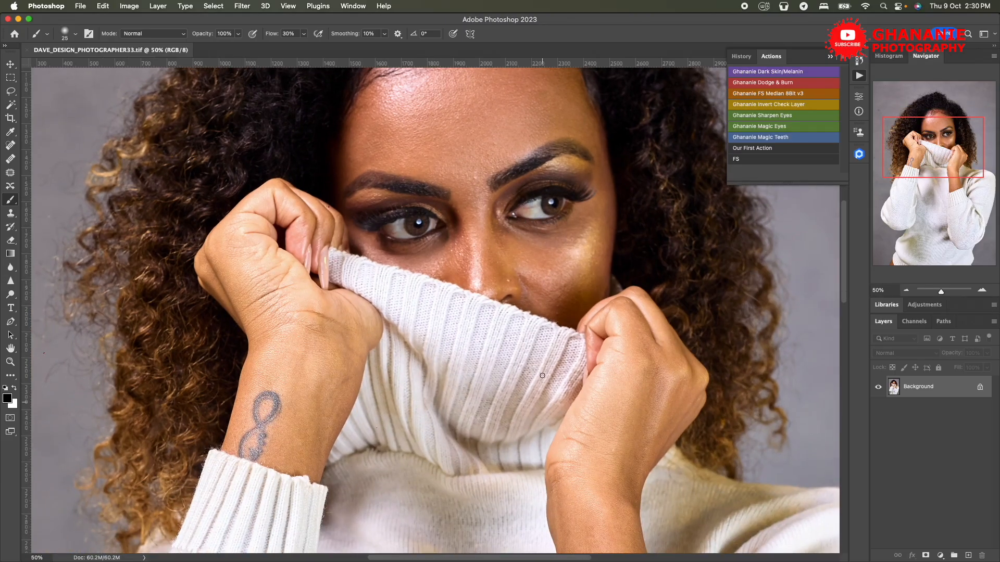
left_click_drag(543, 261, 512, 316)
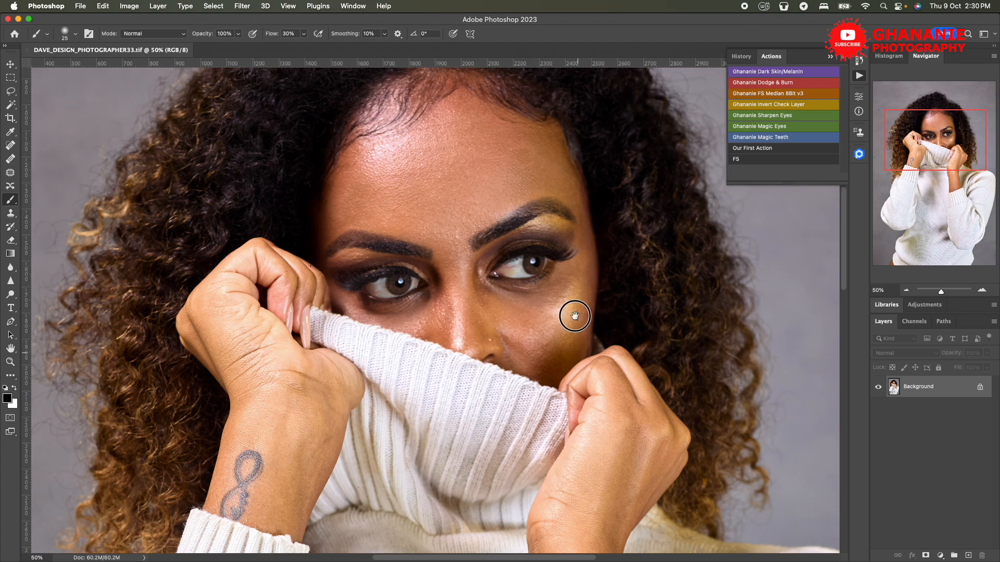
Examine the sweater, sleeves and lower background for specks and stray hairs.
scroll(570, 292, "down", 10)
scroll(562, 256, "down", 1)
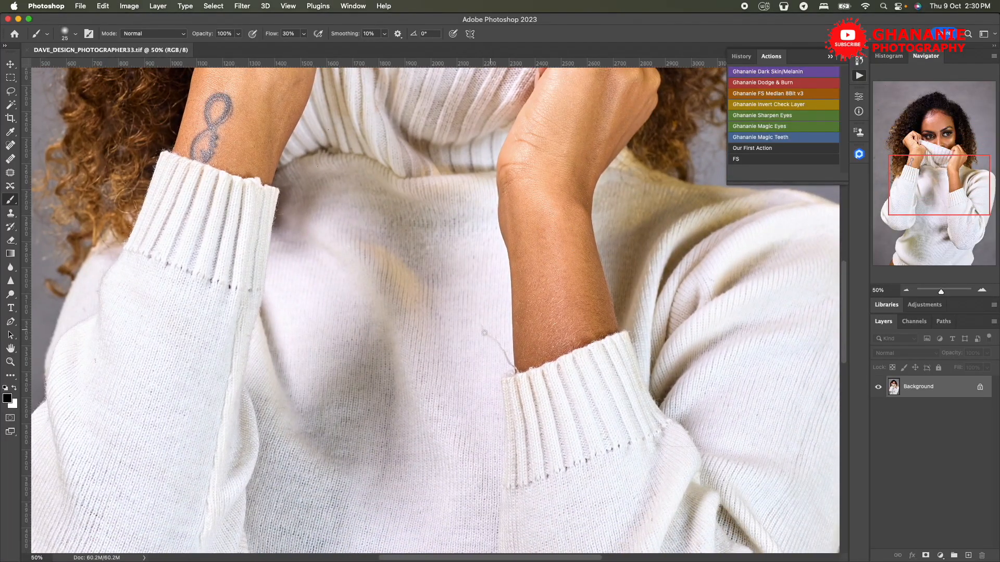
scroll(512, 334, "down", 10)
scroll(511, 334, "left", 5)
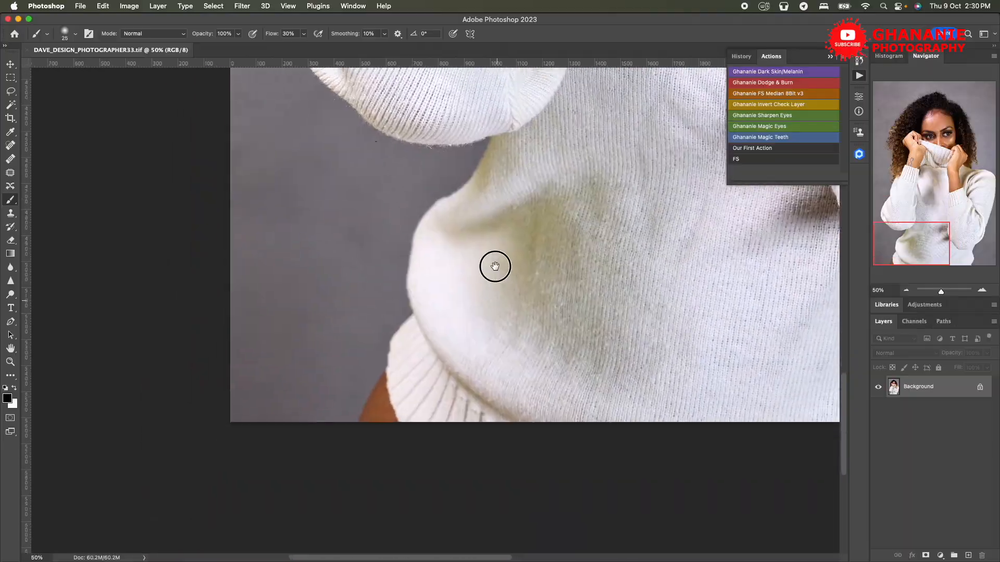
scroll(384, 316, "up", 5)
scroll(406, 302, "right", 10)
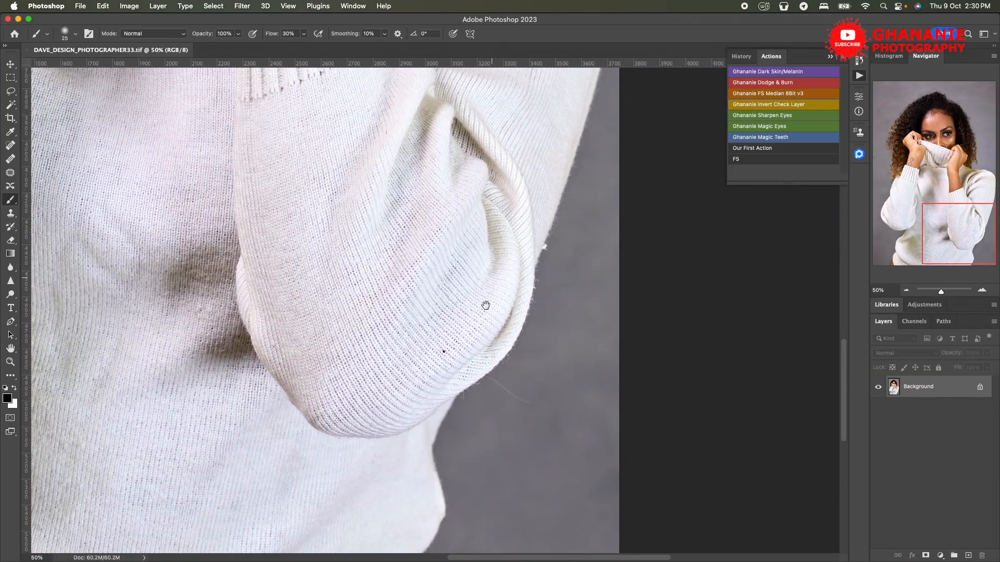
left_click_drag(524, 225, 568, 396)
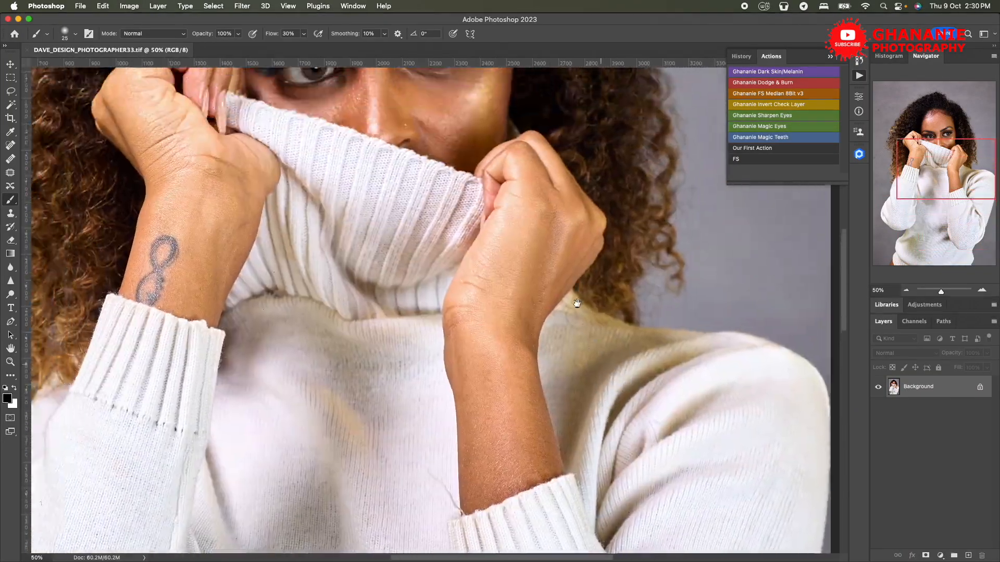
left_click_drag(539, 250, 630, 355)
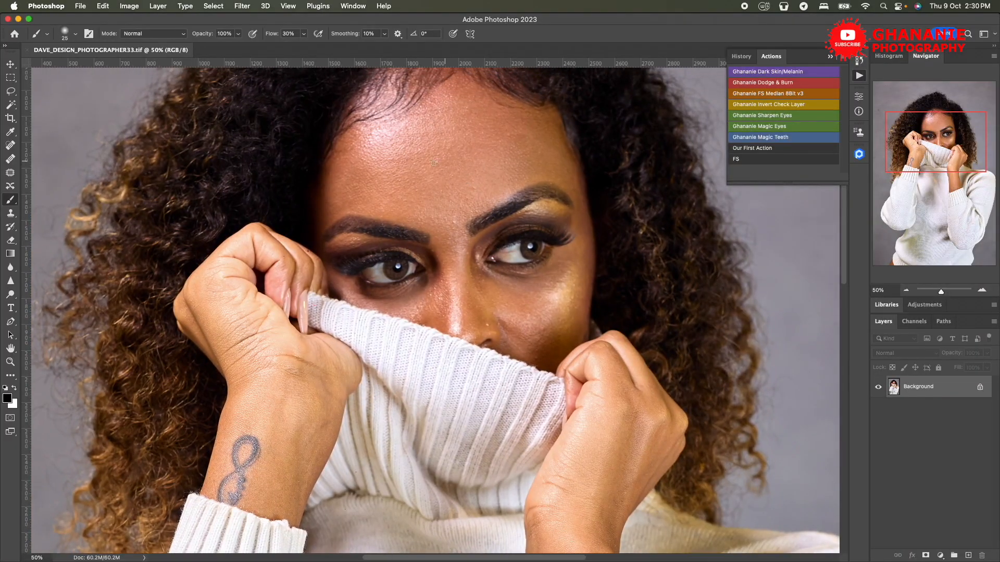
left_click_drag(528, 240, 558, 282)
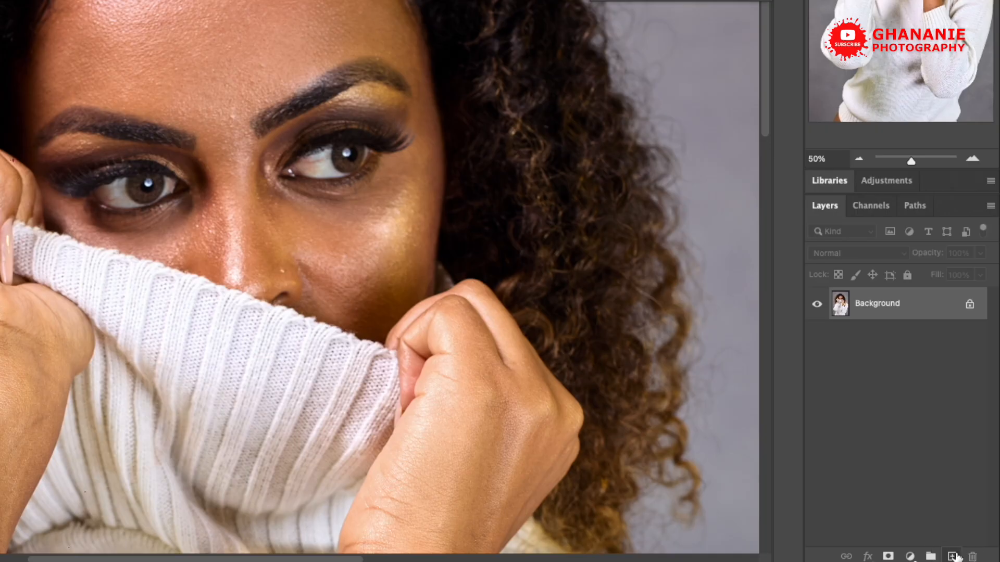
Add a new empty layer above the background and name it "Bliemish Removal".
left_click(953, 556)
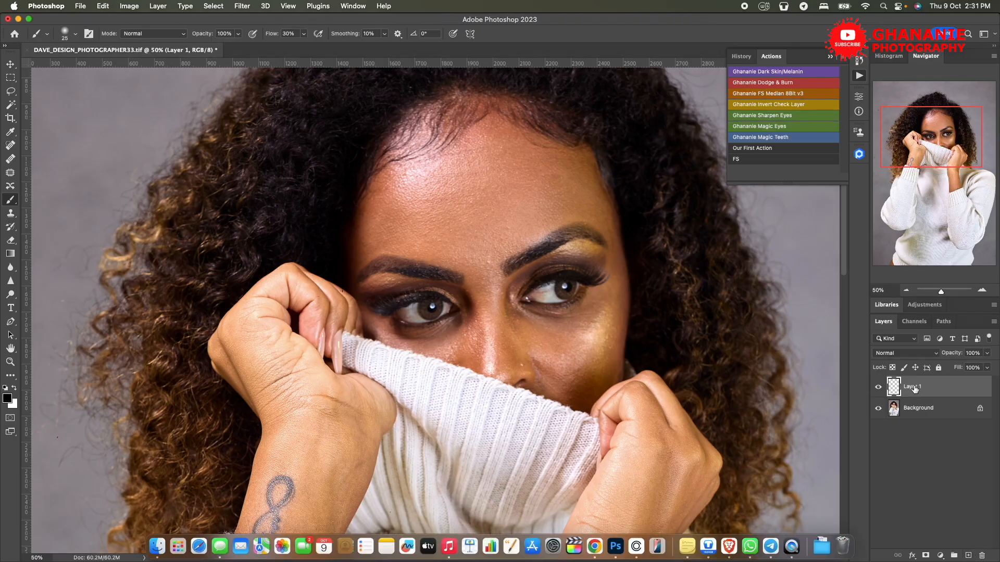
double_click(915, 388)
type("Bliemish Removal")
key("Return")
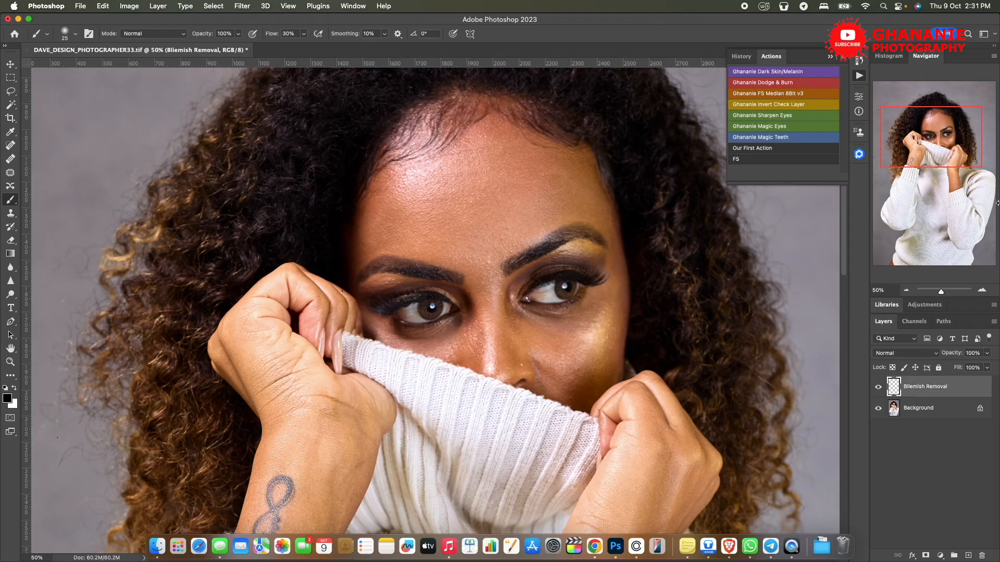
Remove the small gold spot on the nostril with the Spot Healing Brush in Content-Aware mode.
left_click_drag(917, 150, 916, 144)
left_click_drag(652, 335, 598, 341)
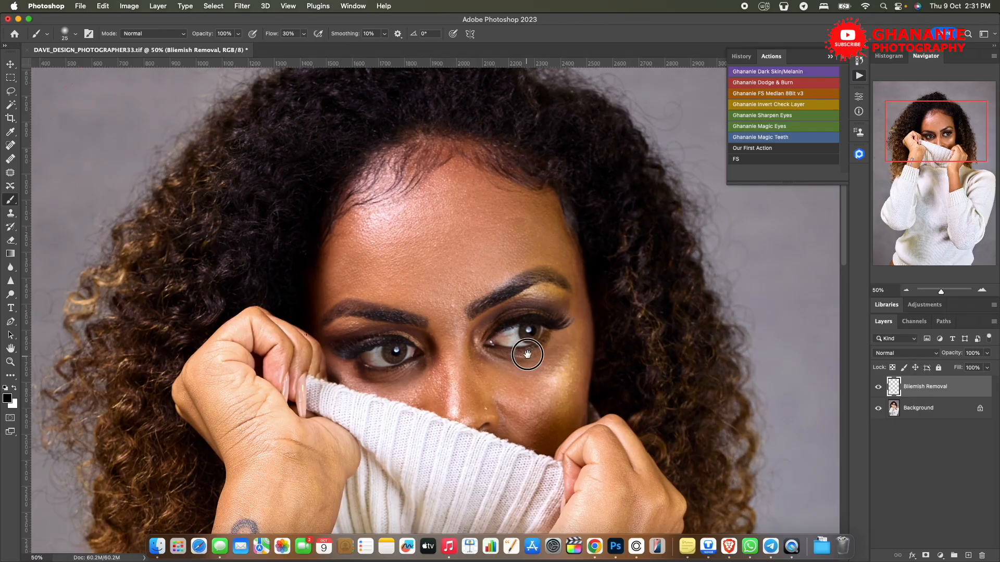
left_click_drag(527, 353, 567, 354)
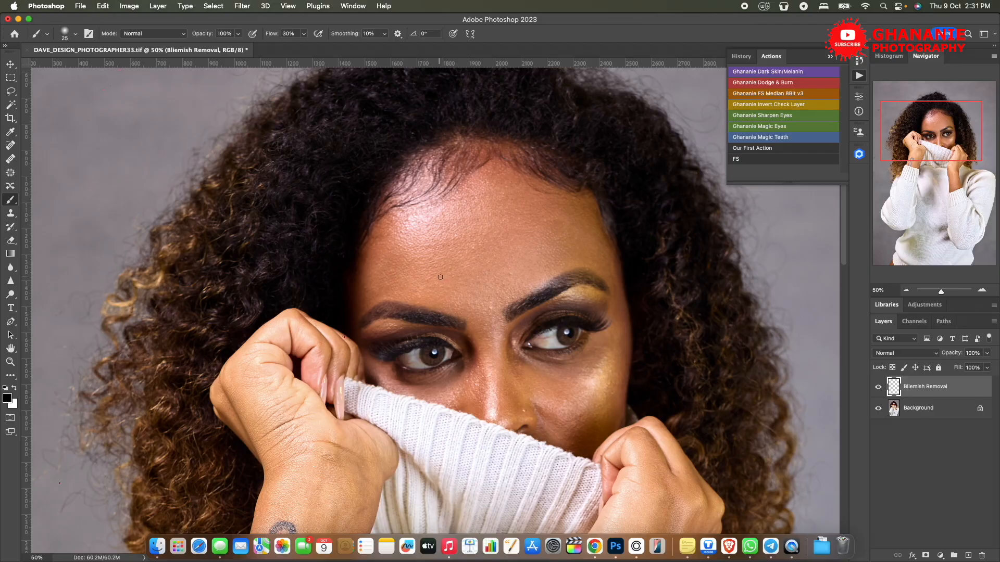
left_click(10, 146)
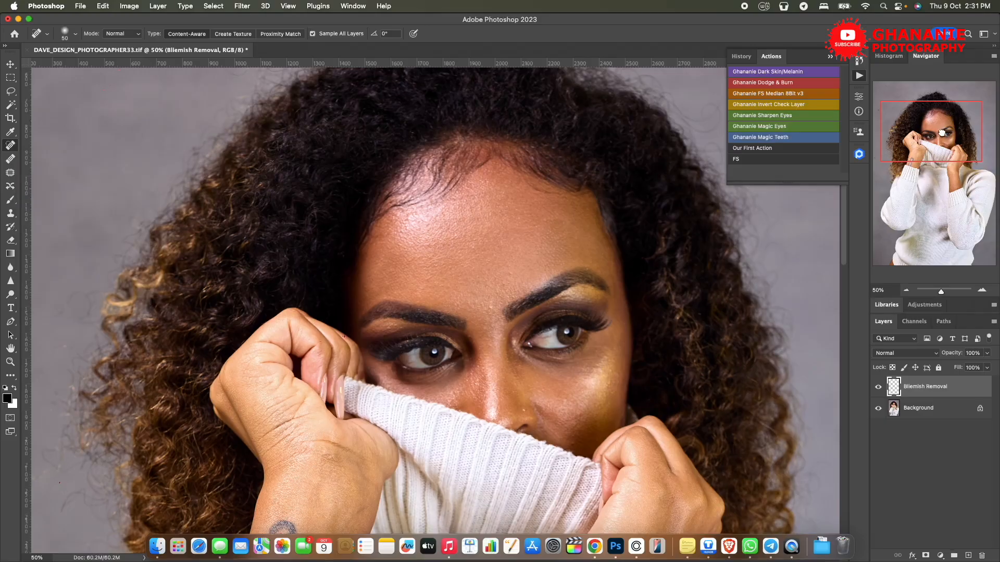
scroll(585, 252, "right", 4)
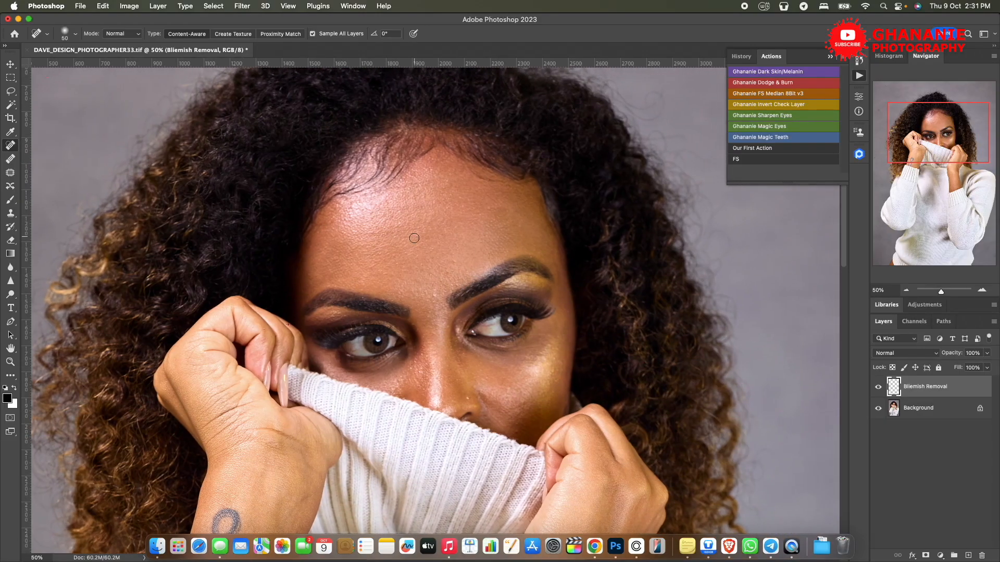
scroll(433, 282, "up", 3)
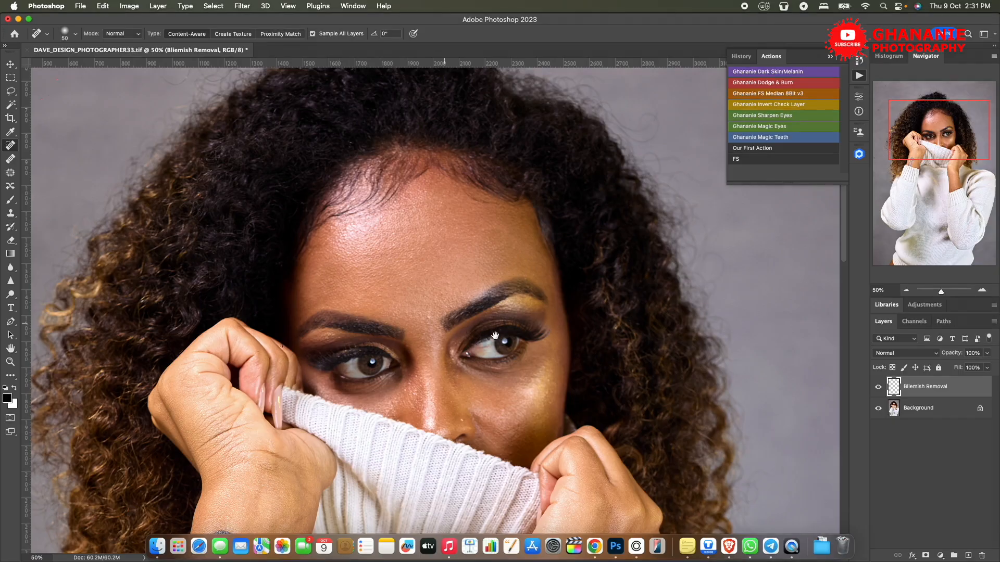
scroll(477, 252, "down", 3)
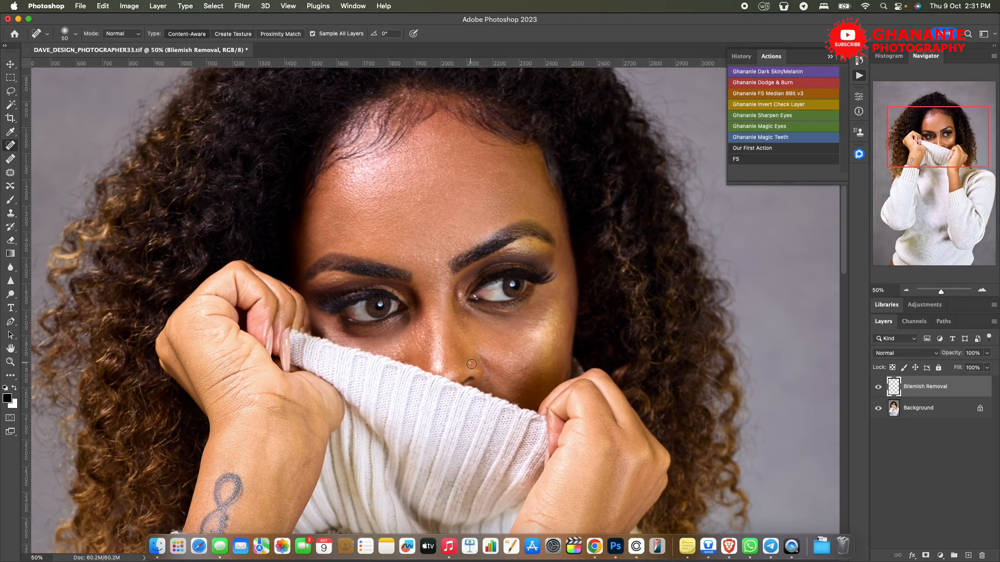
left_click_drag(484, 365, 493, 287)
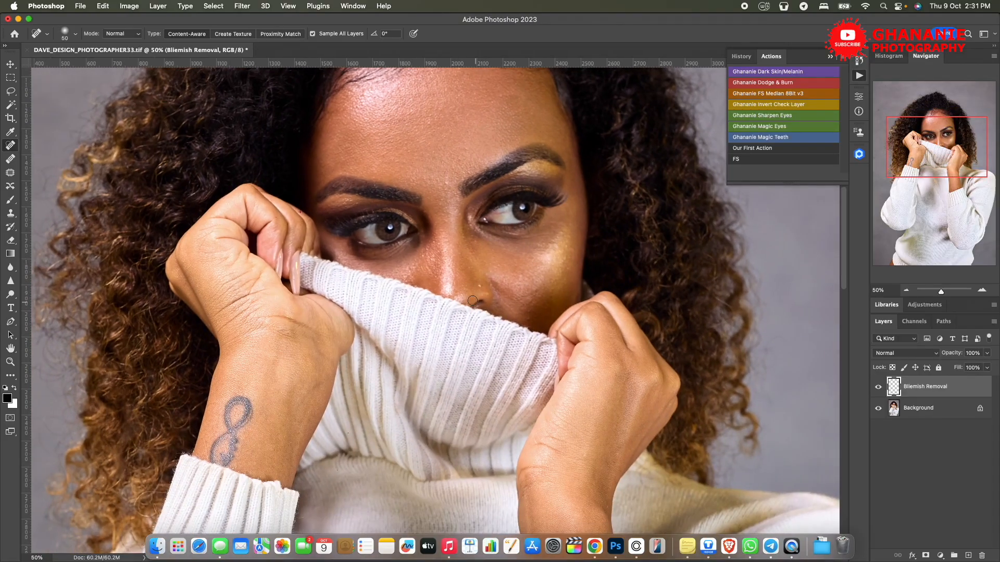
left_click(478, 287)
Heal the small skin blemishes between the eyebrows and across the forehead.
left_click(444, 178)
scroll(446, 183, "up", 4)
left_click(457, 244)
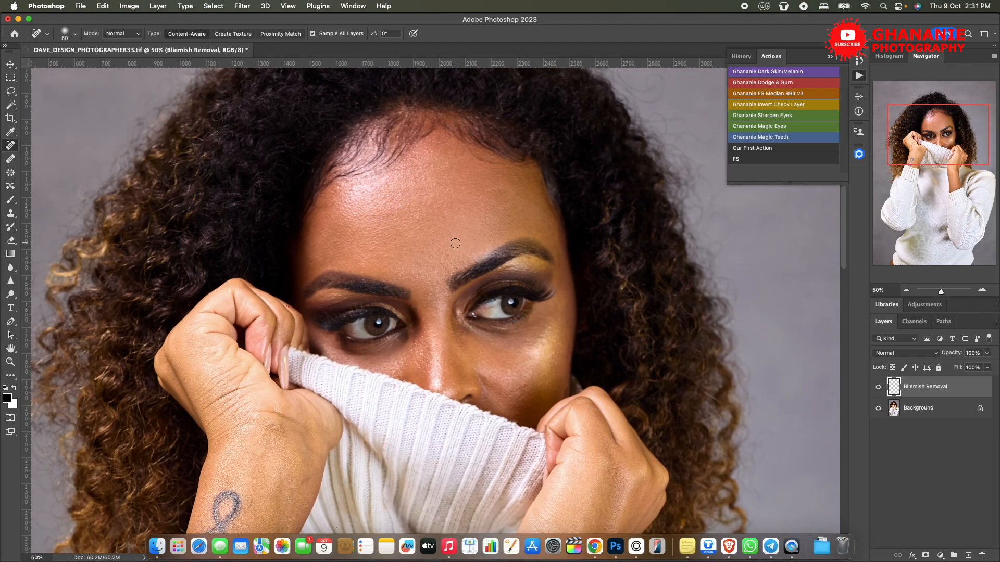
left_click(403, 196)
left_click(421, 247)
Enlarge the healing brush to 125 px and remove the dark smudge on the grey backdrop beside the curly hair.
left_click_drag(474, 263, 518, 365)
left_click_drag(473, 339, 669, 224)
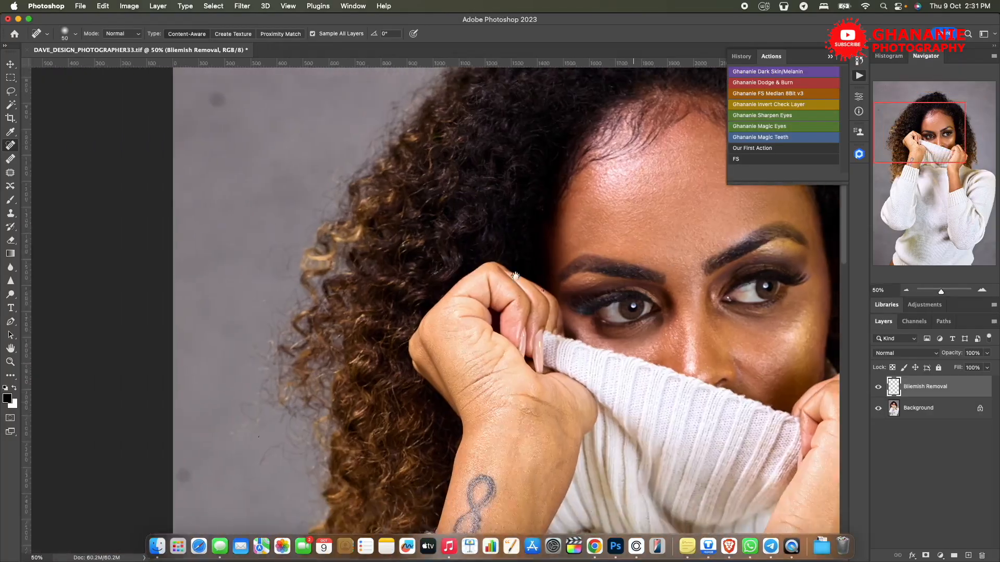
left_click_drag(458, 211, 560, 377)
key("]")
key("]")
key("]")
key("]")
key("]")
key("]")
key("]")
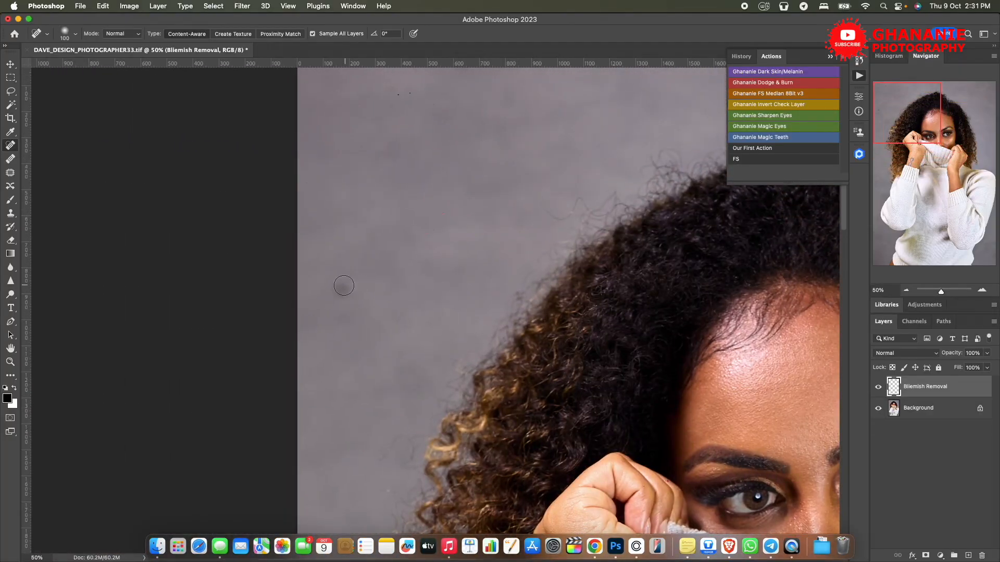
left_click(342, 289)
Reduce the healing brush to 70 px and paint out the stray hair on the sweater beside the ribbed cuff.
scroll(455, 321, "down", 15)
scroll(456, 322, "right", 6)
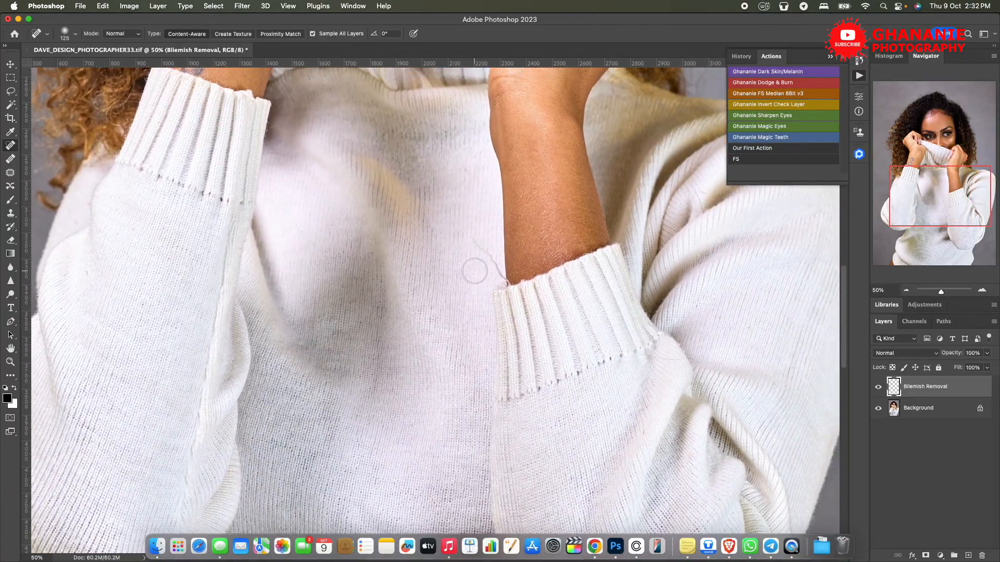
key("[")
key("[")
key("[")
key("[")
key("[")
left_click_drag(478, 246, 509, 285)
Remove the dark speck on the sleeve near the elbow and the stray fibre on the backdrop below it.
scroll(547, 321, "down", 10)
scroll(546, 321, "right", 6)
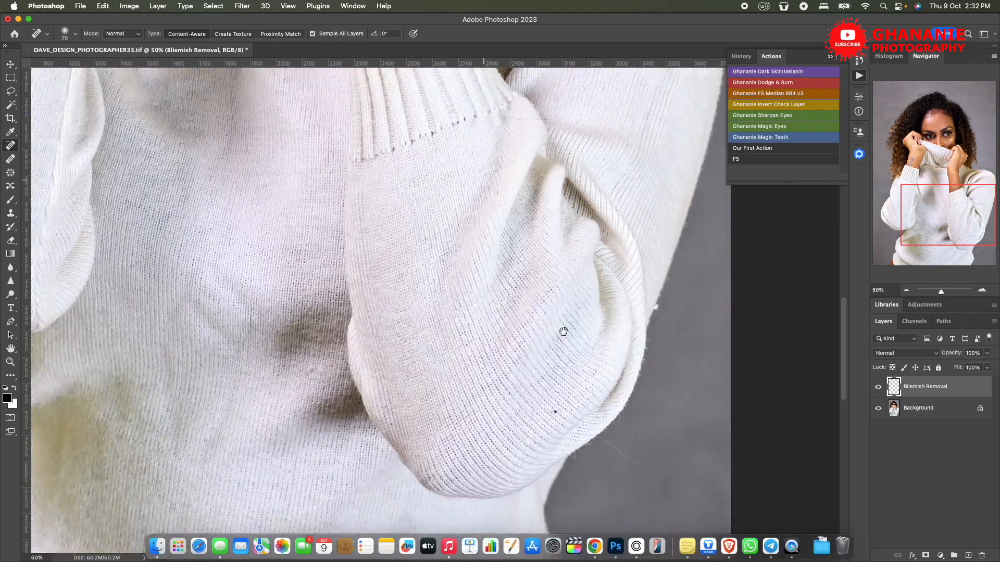
left_click_drag(468, 228, 415, 200)
scroll(469, 296, "up", 6)
scroll(469, 297, "right", 2)
scroll(469, 297, "right", 2)
scroll(470, 296, "down", 1)
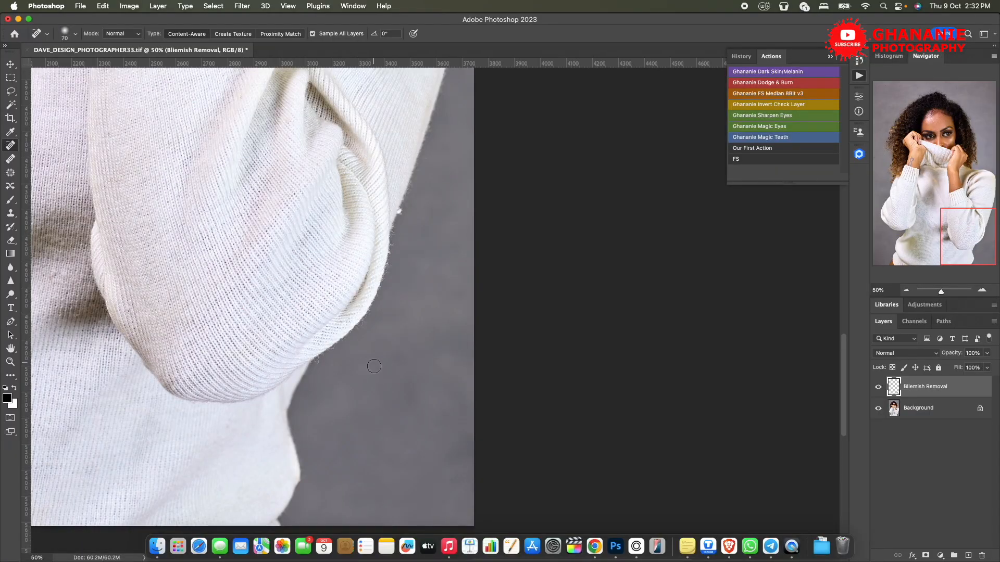
Heal the small specks on the backdrop beside the other elbow and on that sleeve.
scroll(374, 367, "up", 15)
scroll(374, 367, "left", 5)
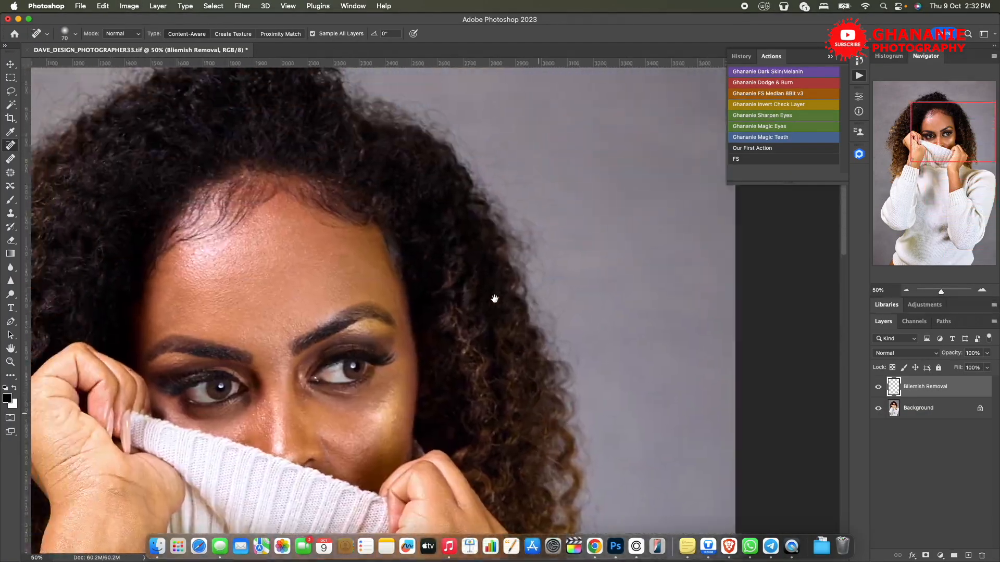
scroll(495, 298, "up", 5)
scroll(495, 298, "left", 12)
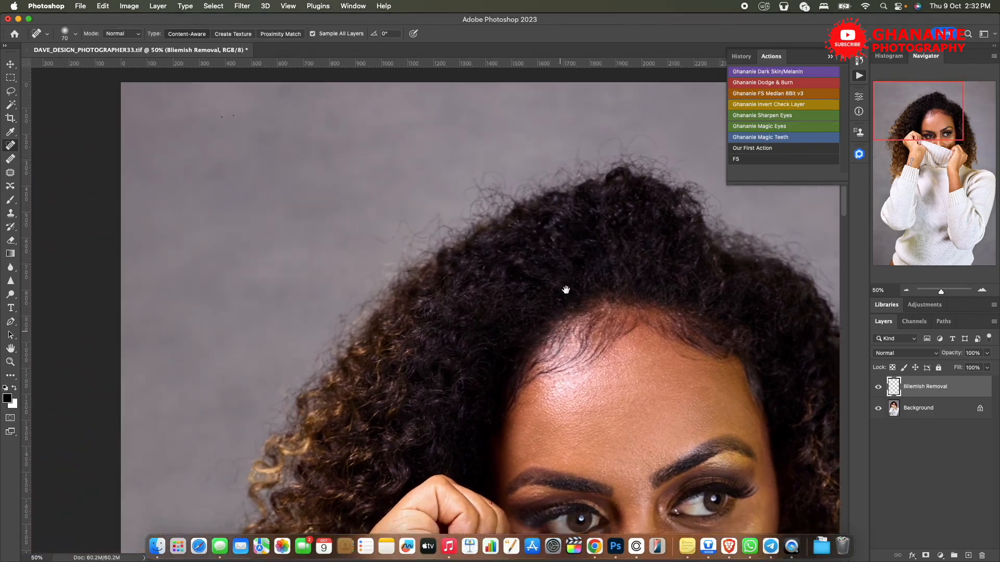
scroll(566, 290, "down", 15)
scroll(566, 290, "right", 4)
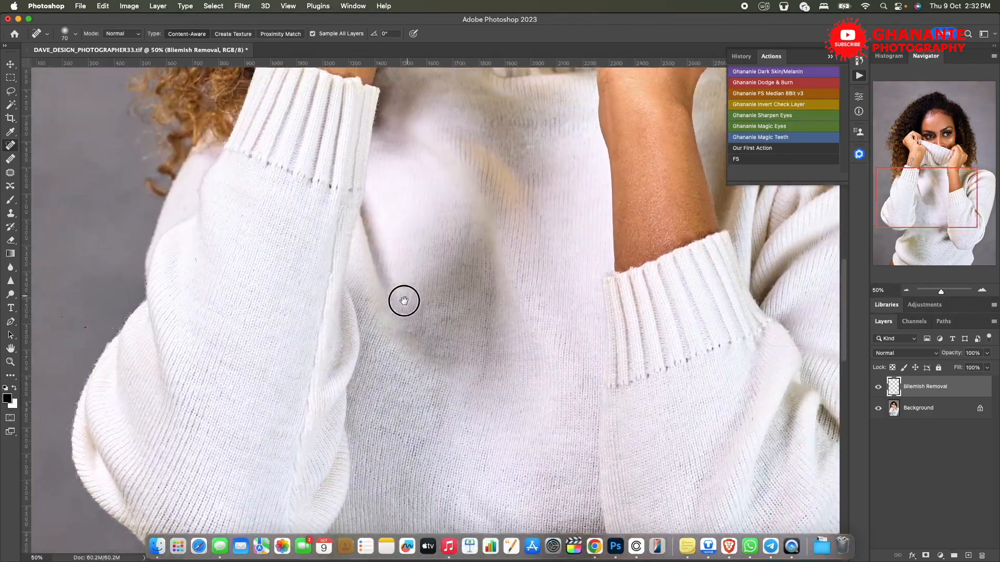
scroll(364, 300, "left", 6)
scroll(364, 300, "down", 1)
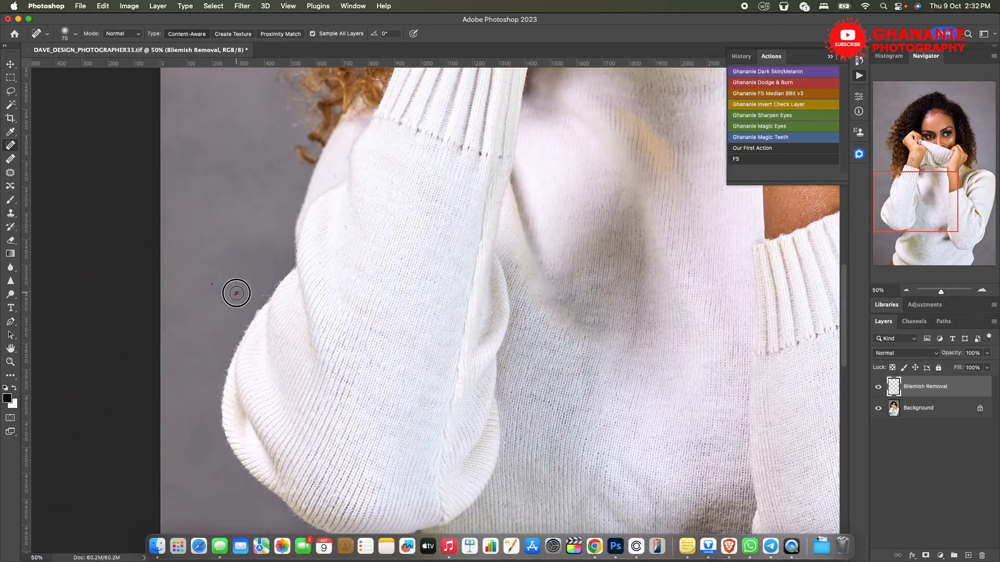
left_click(236, 293)
left_click(212, 284)
left_click(345, 230)
Check the hands, face and hair for remaining blemishes.
scroll(538, 270, "up", 10)
scroll(538, 270, "right", 5)
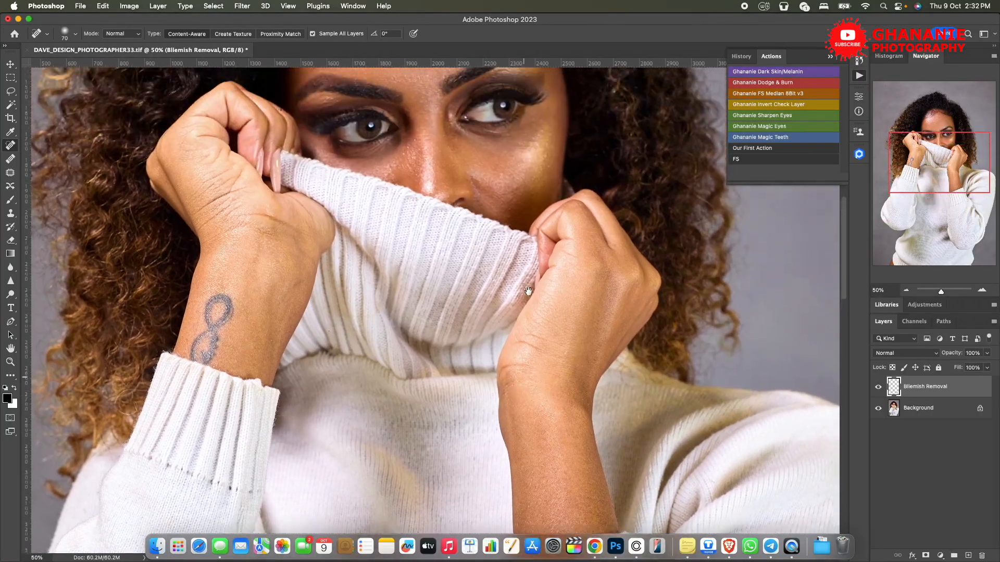
scroll(528, 291, "up", 6)
scroll(528, 290, "right", 2)
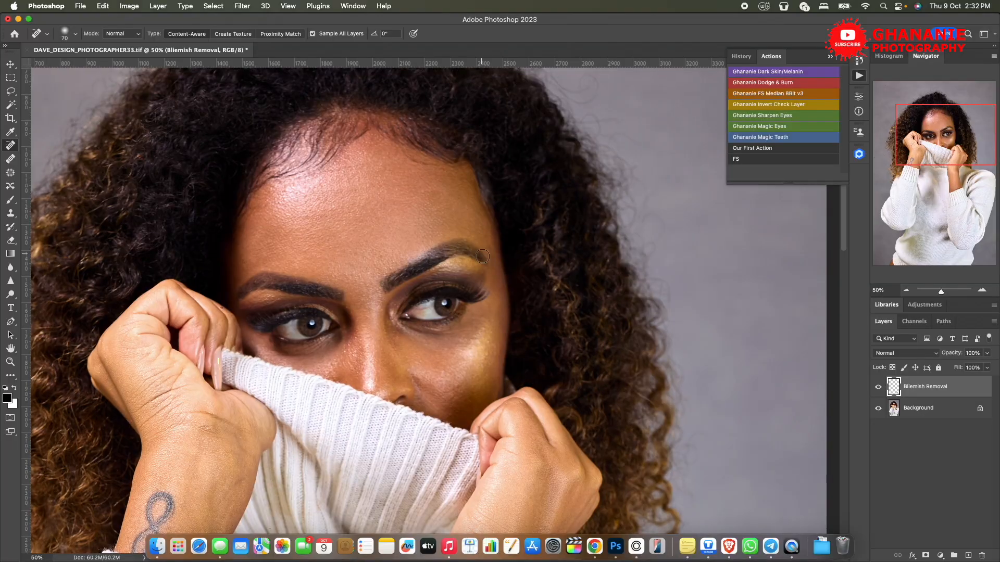
scroll(483, 256, "up", 5)
scroll(483, 256, "left", 4)
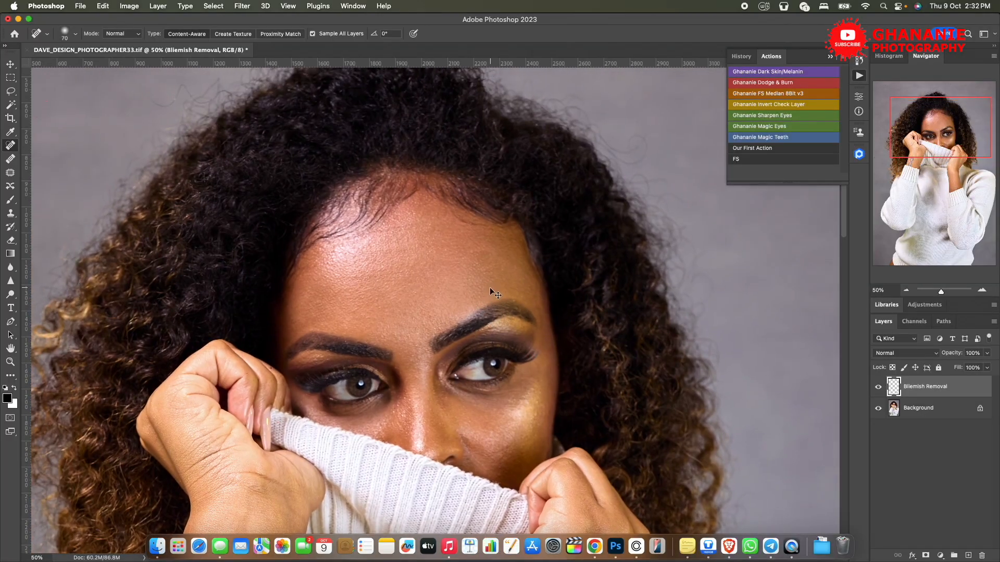
Save the portrait file with the finished blemish removal.
key("super+minus")
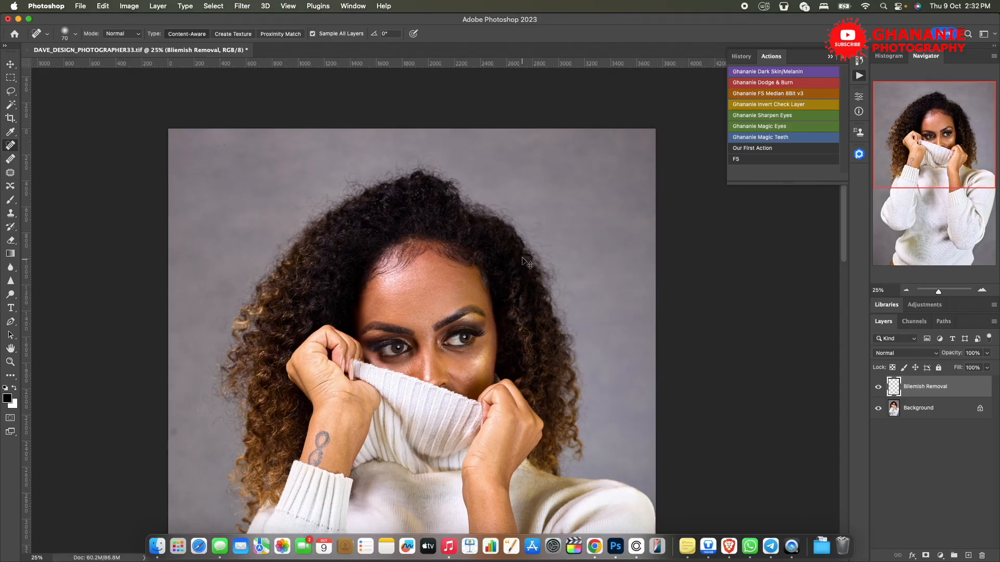
key("super+s")
left_click(632, 91)
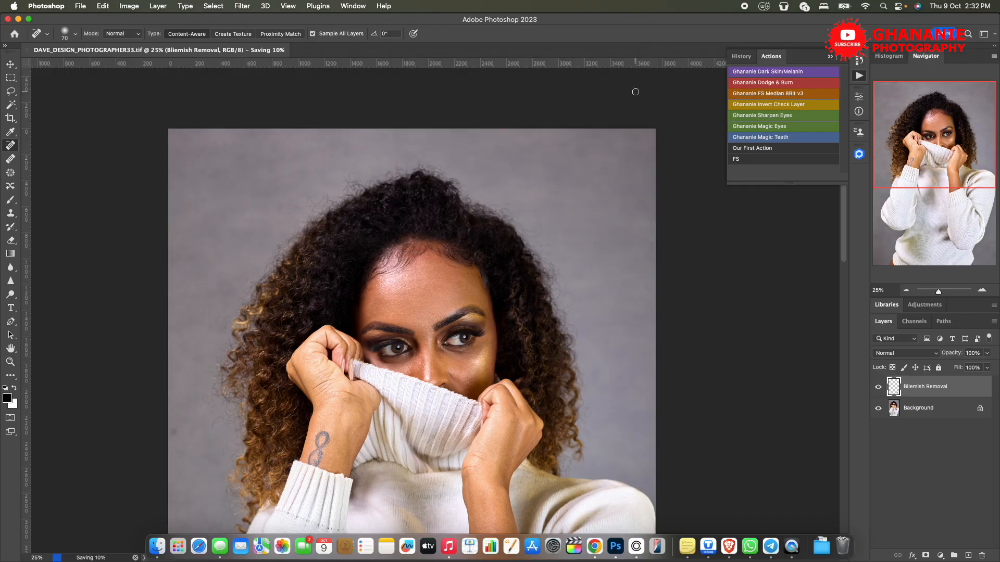
Run the Ghananie FS Median 8Bit v3 action on the portrait with a Median radius of 8 pixels.
mouse_move(925, 156)
left_mouse_down()
mouse_move(933, 161)
mouse_move(920, 159)
left_mouse_up()
mouse_move(519, 230)
left_mouse_down()
mouse_move(516, 286)
mouse_move(528, 276)
left_mouse_up()
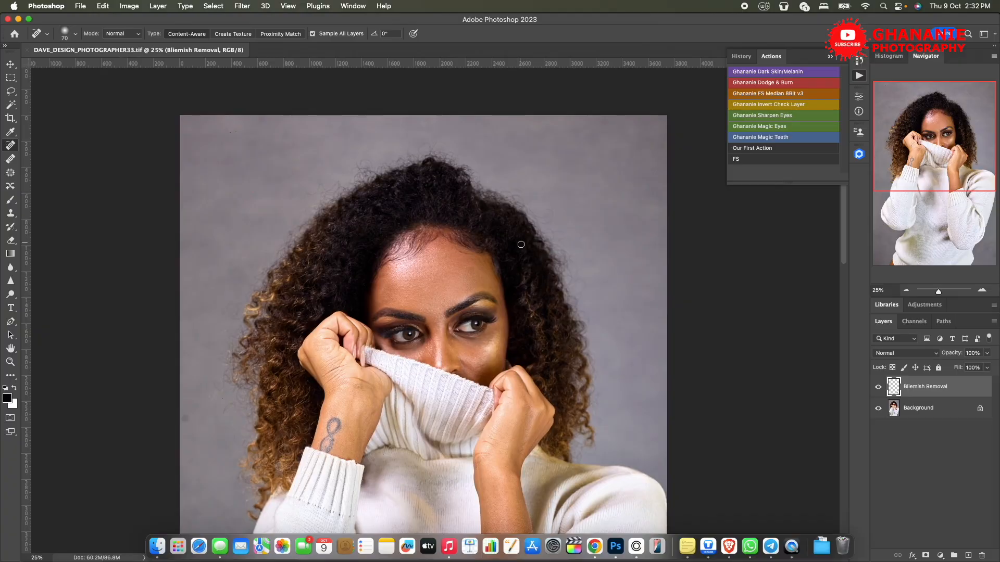
left_click_drag(514, 297, 523, 282)
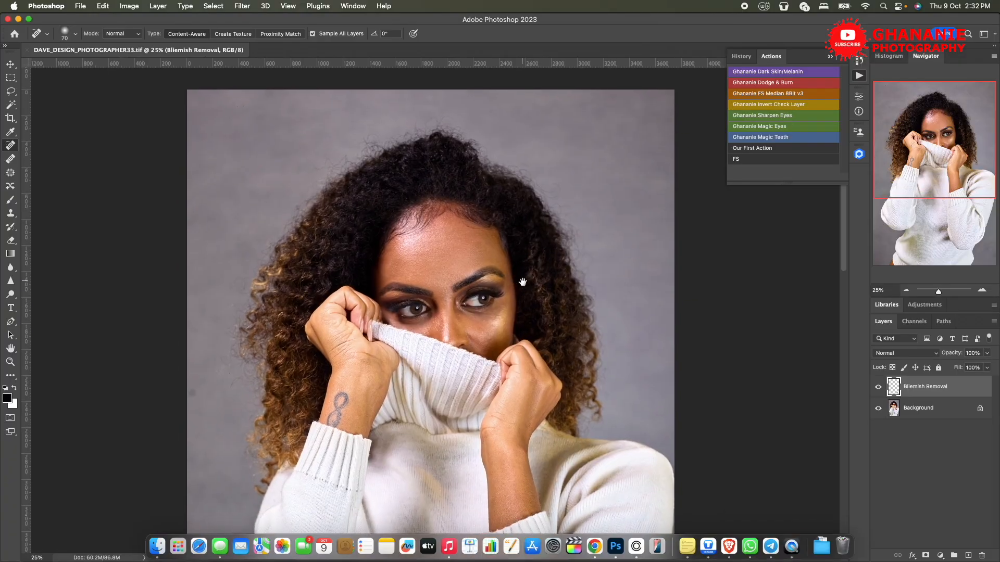
left_click(922, 163)
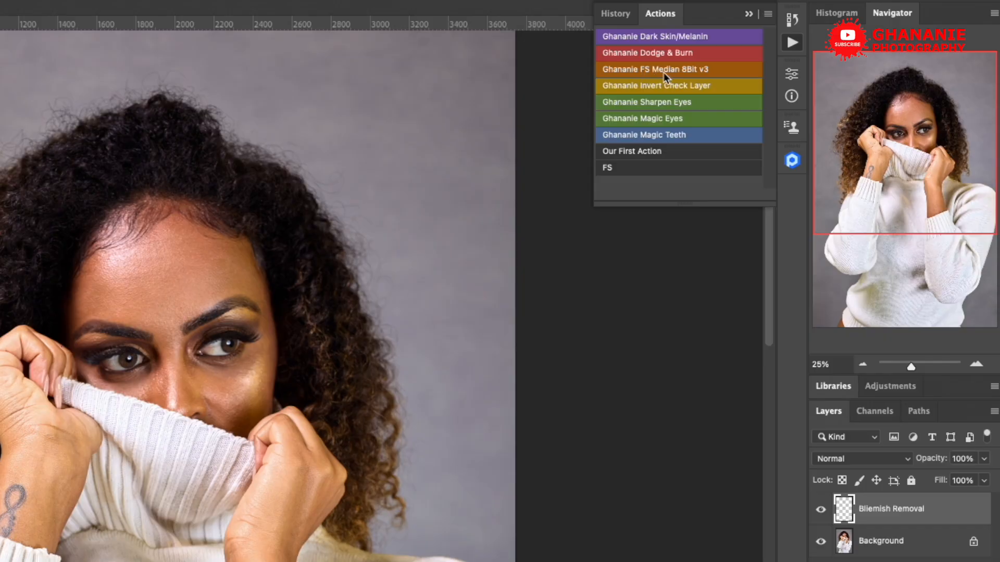
left_click(677, 71)
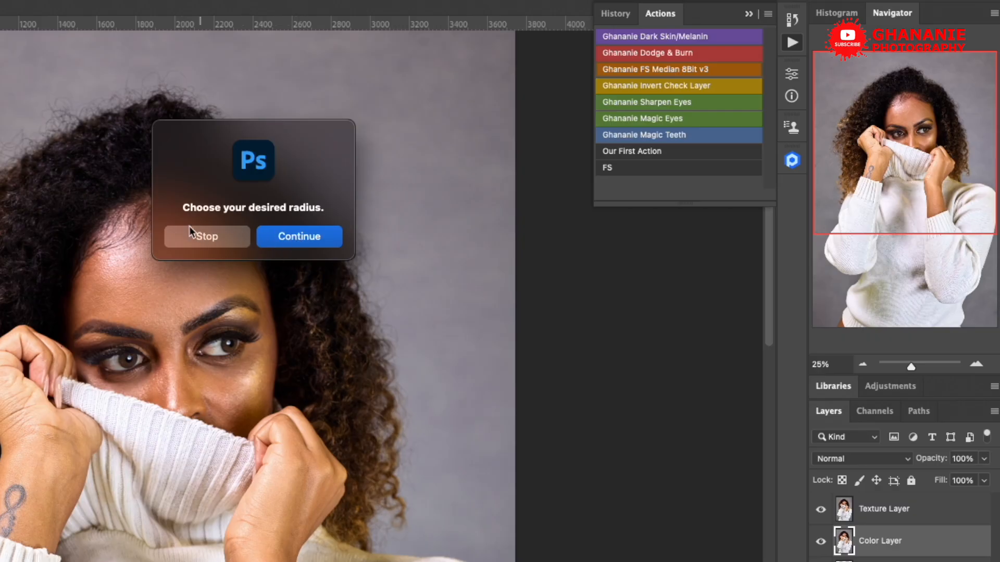
left_click(305, 237)
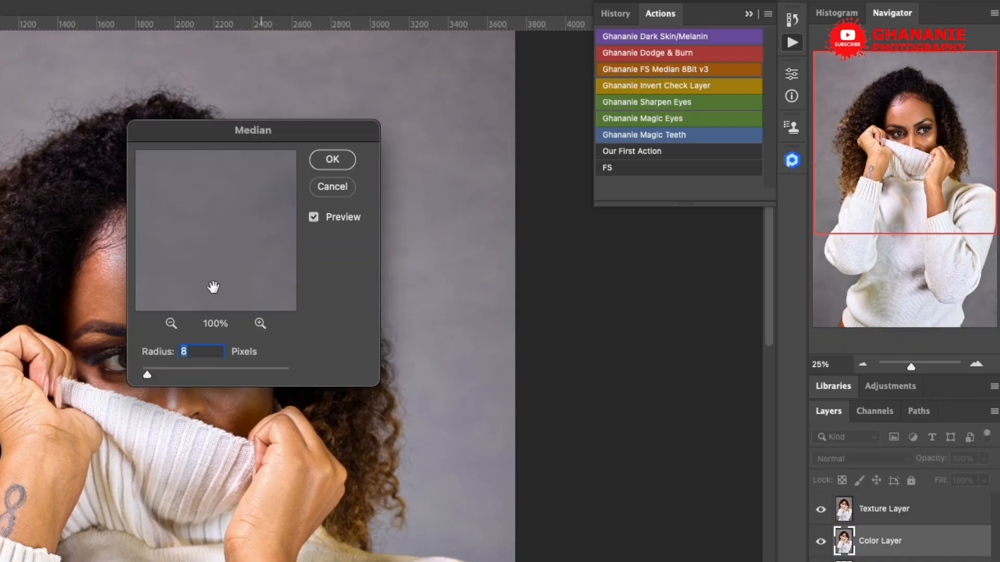
left_click(102, 287)
left_click_drag(270, 236, 215, 264)
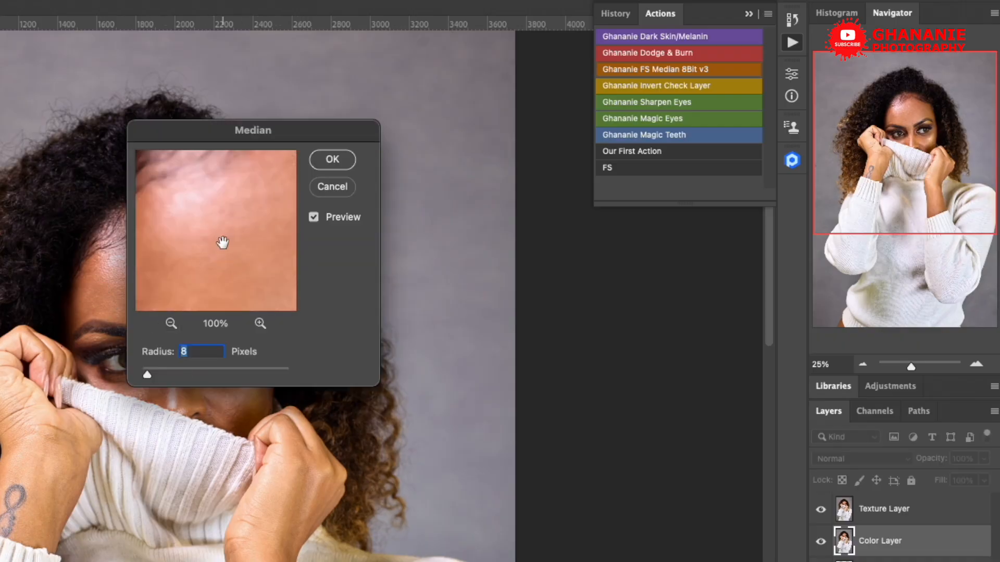
left_click_drag(256, 218, 237, 222)
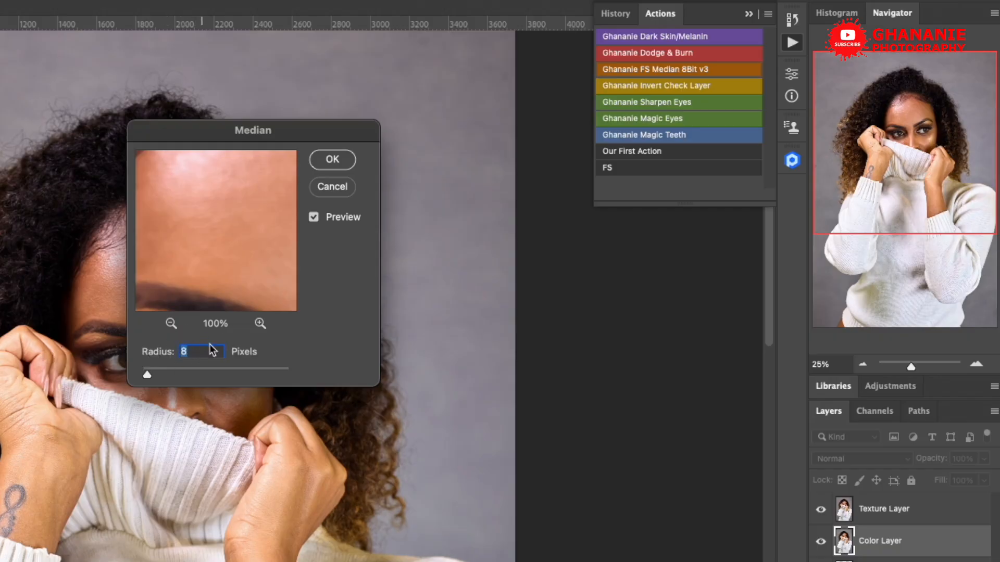
left_click(332, 164)
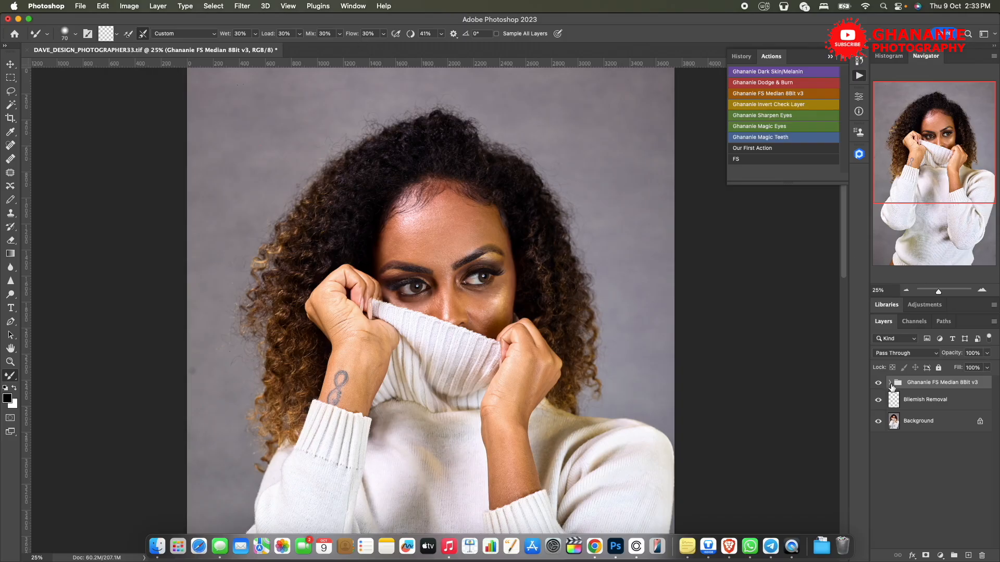
Expand the Ghananie FS Median 8Bit v3 group, select its Color Layer and enlarge the Mixer Brush to 175 px.
left_click(890, 383)
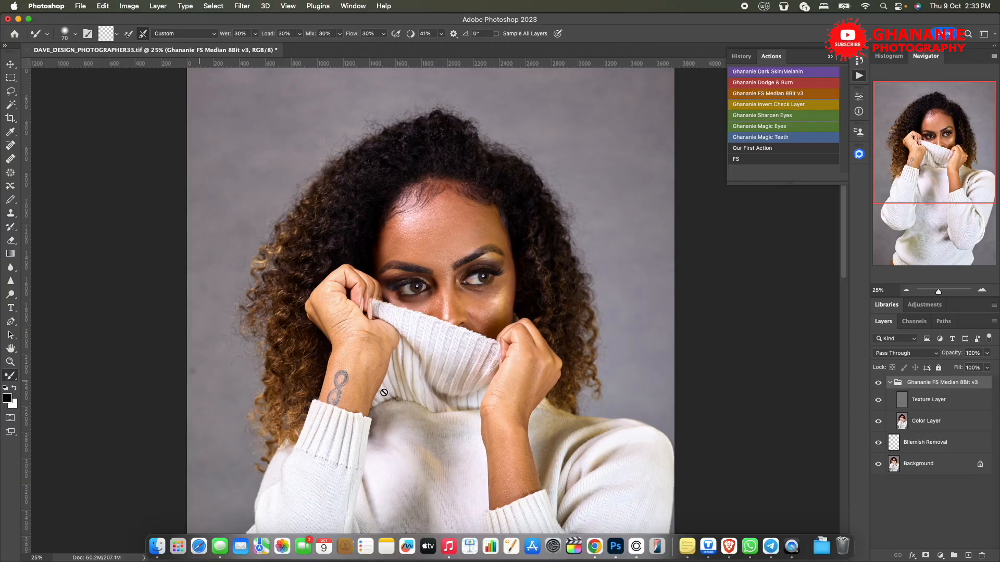
left_click(904, 423)
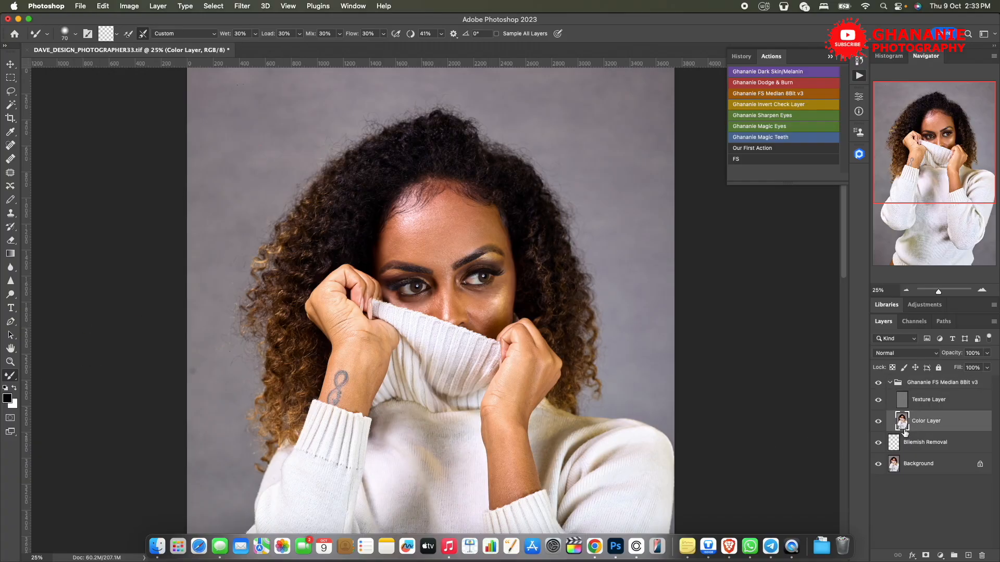
scroll(521, 313, "left", 5)
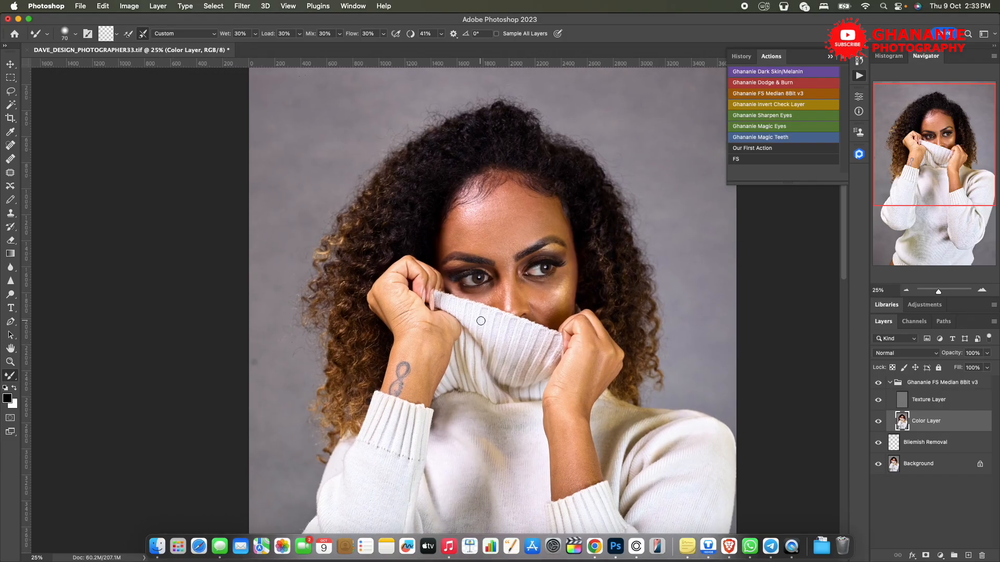
scroll(481, 321, "down", 2)
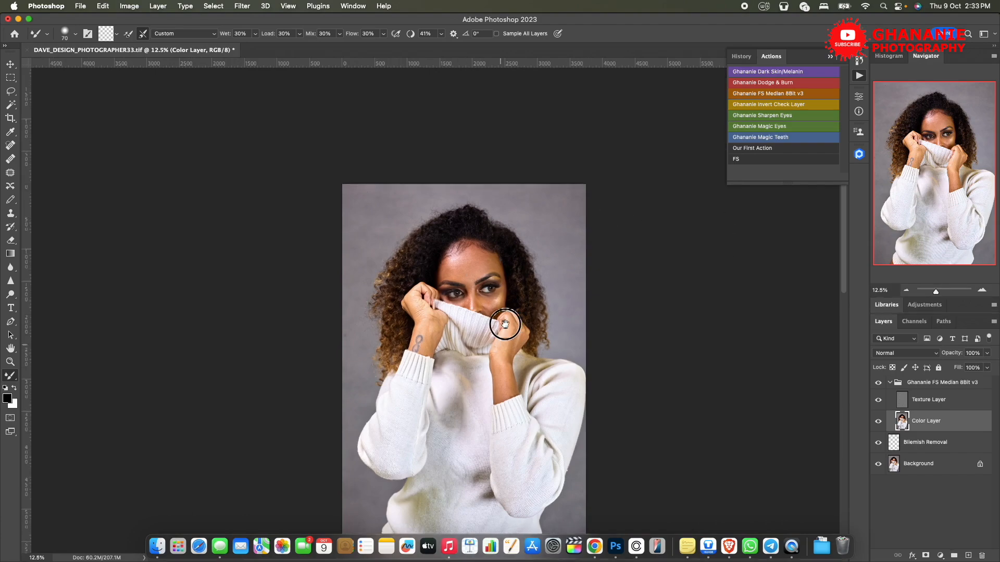
scroll(509, 308, "down", 3)
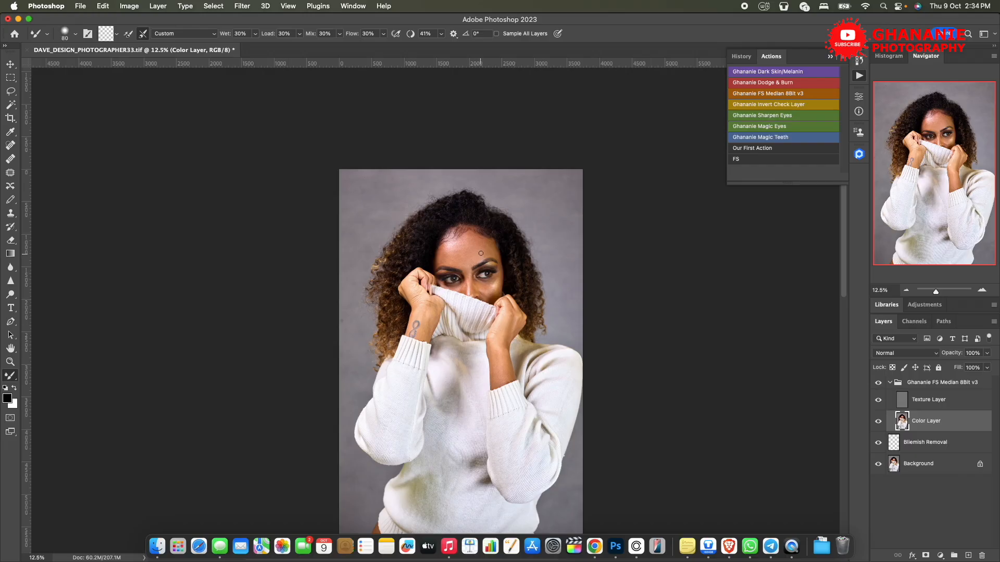
key("bracketright")
key("bracketright")
key("bracketright")
key("bracketright")
key("bracketleft")
mouse_move(497, 283)
left_mouse_down()
mouse_move(507, 262)
mouse_move(485, 267)
left_mouse_up()
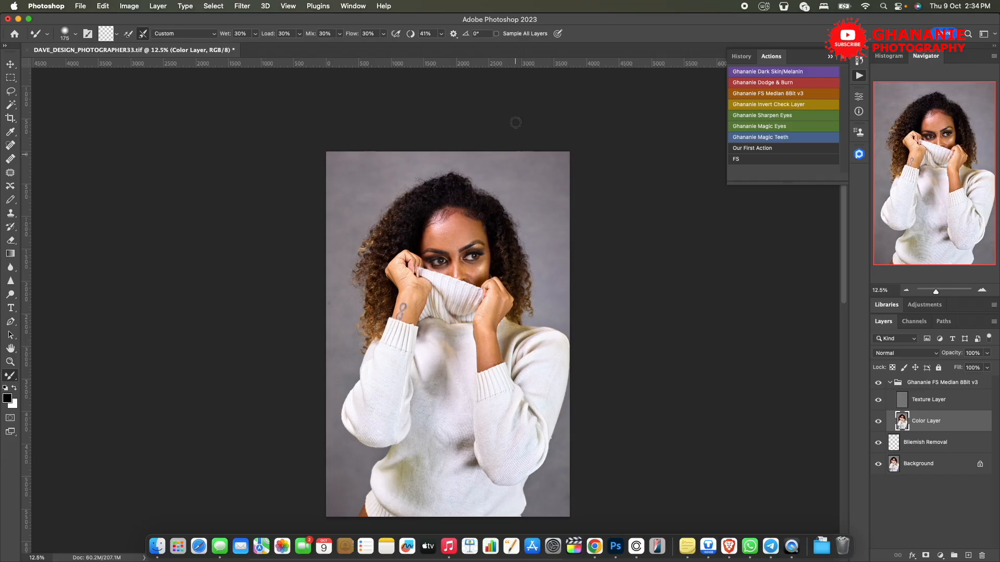
Blend the uneven skin tones on the upper forehead of the Color Layer with the Mixer Brush.
left_click(454, 219, "alt")
mouse_move(468, 223)
left_mouse_down()
mouse_move(479, 229)
mouse_move(467, 229)
left_mouse_up()
key("bracketleft")
key("bracketleft")
key("bracketright")
key("bracketright")
key("bracketright")
left_click_drag(458, 223, 459, 220)
Smooth the tones along the side of the forehead above the tattooed hand and across the middle of the forehead.
key("bracketleft")
key("bracketright")
left_click_drag(437, 218, 433, 227)
key("bracketright")
key("bracketleft")
key("bracketleft")
left_click_drag(442, 225, 455, 227)
key("bracketright")
mouse_move(470, 236)
left_mouse_down()
mouse_move(466, 227)
mouse_move(472, 238)
mouse_move(452, 255)
mouse_move(438, 243)
mouse_move(442, 232)
left_mouse_up()
Reduce the Mixer Brush to 100 px and blend the skin between the eyebrows.
key("bracketright")
key("bracketleft")
key("bracketleft")
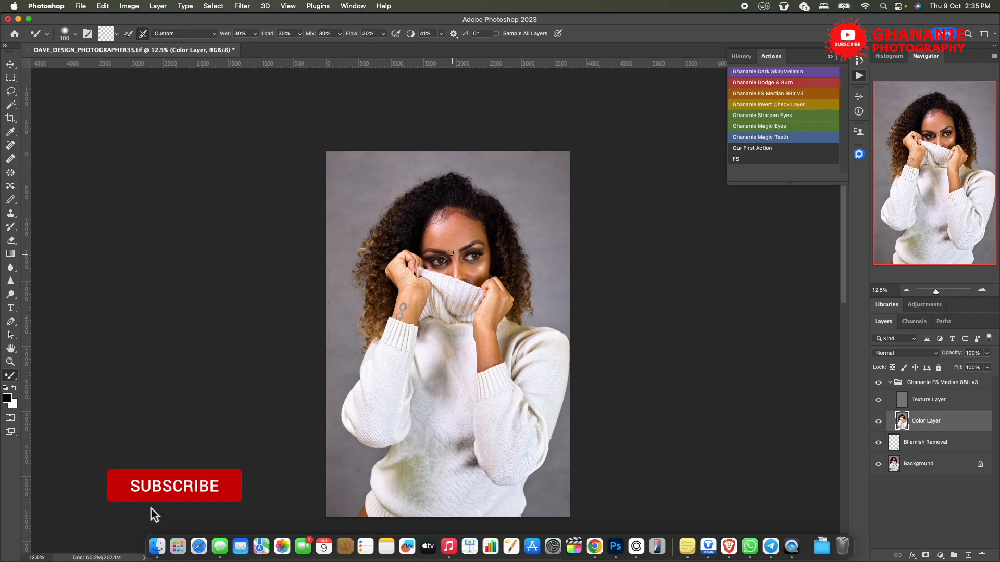
Blend the forehead skin just above the eyebrows with the Mixer Brush, adjusting its size up to 175 px.
key("bracketright")
key("bracketright")
key("bracketright")
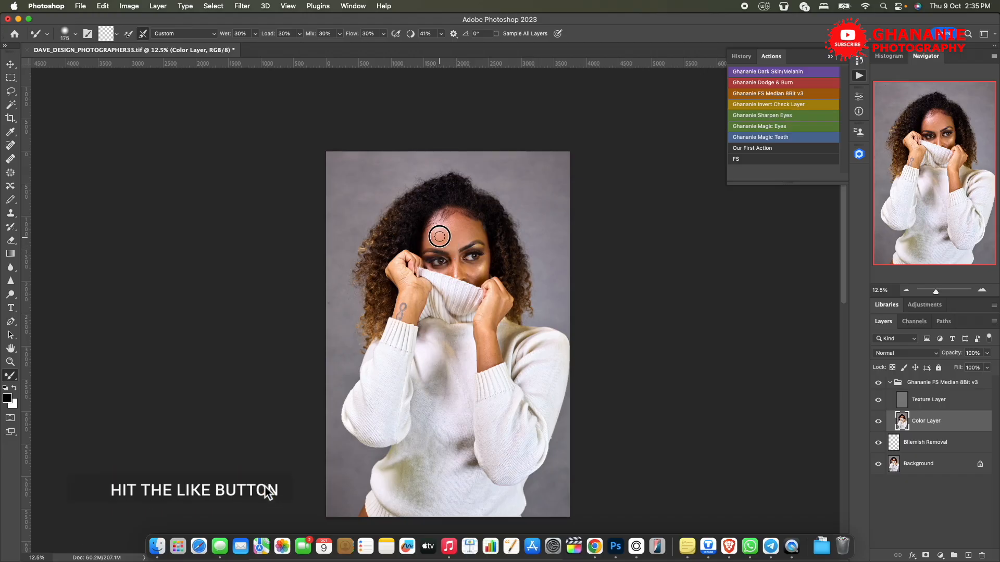
key("bracketleft")
key("bracketleft")
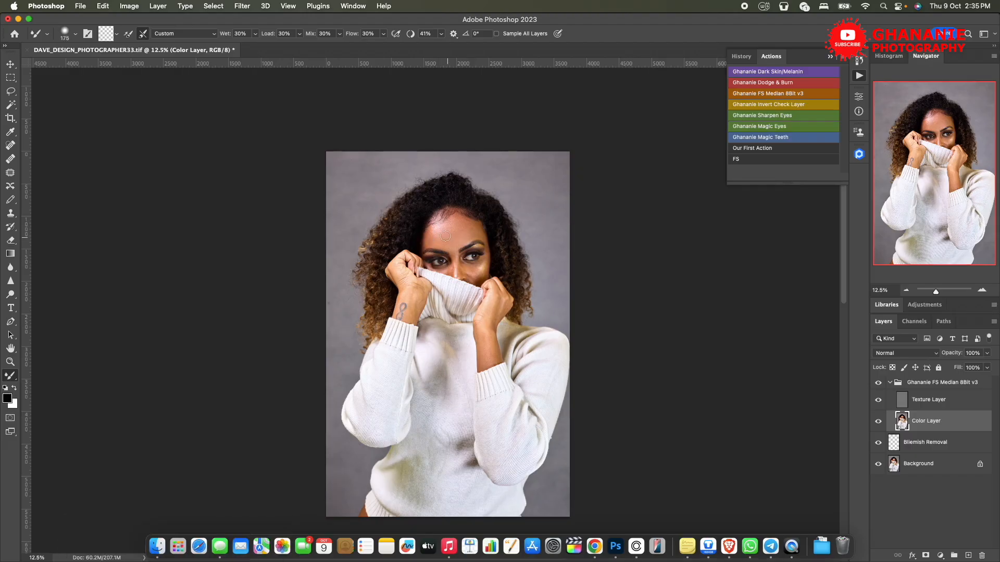
key("bracketright")
key("bracketleft")
key("bracketleft")
key("bracketleft")
key("bracketright")
key("bracketright")
key("bracketleft")
Compare the face before and after smoothing by toggling the visibility of the Ghananie FS Median 8Bit v3 group.
key("super+equal")
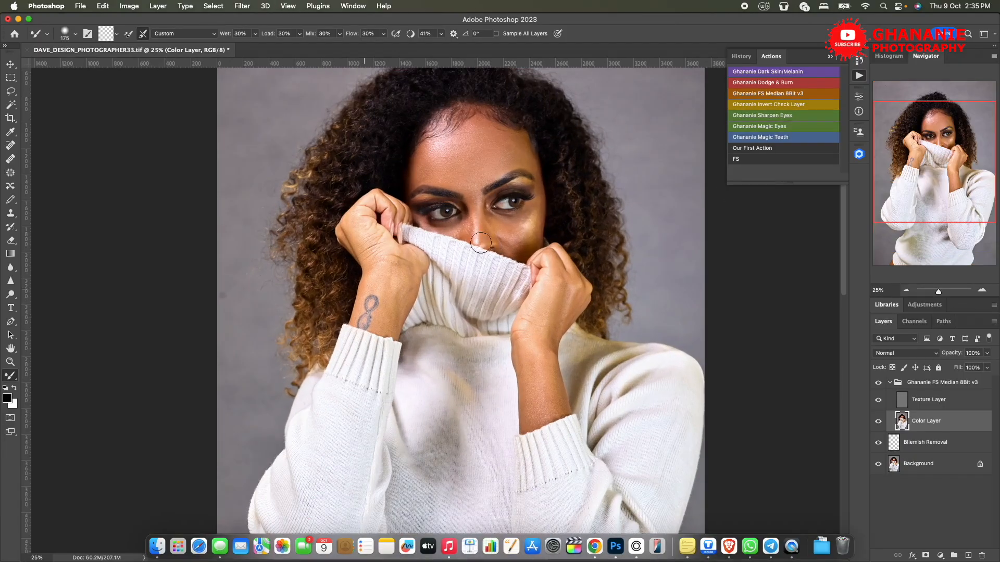
scroll(490, 250, "up", 5)
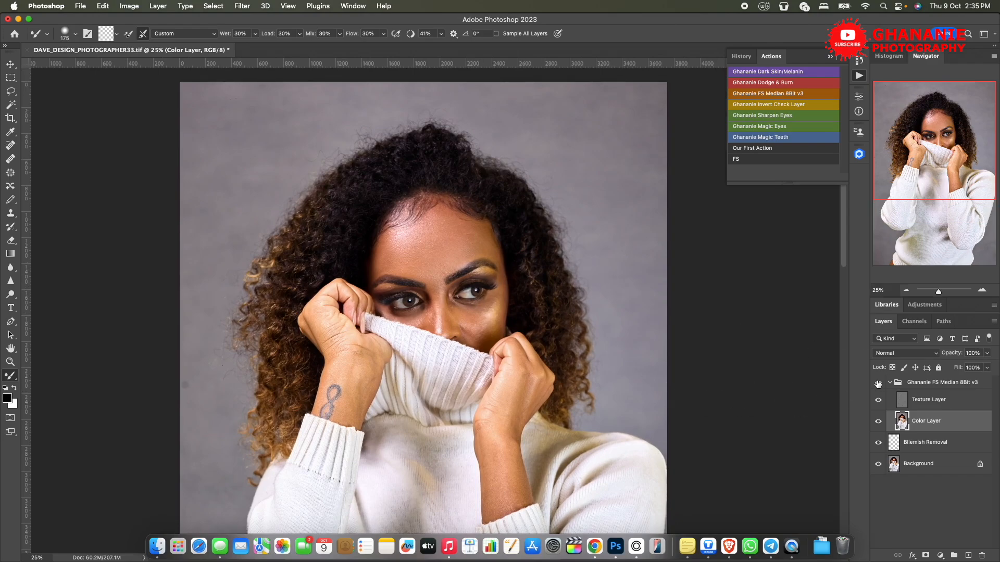
left_click(878, 383)
left_click(878, 384)
left_click(879, 386)
left_click(880, 385)
Smooth the skin at the bridge of the nose between the eyes with the Mixer Brush at about 100 px.
key("super+minus")
key("super+minus")
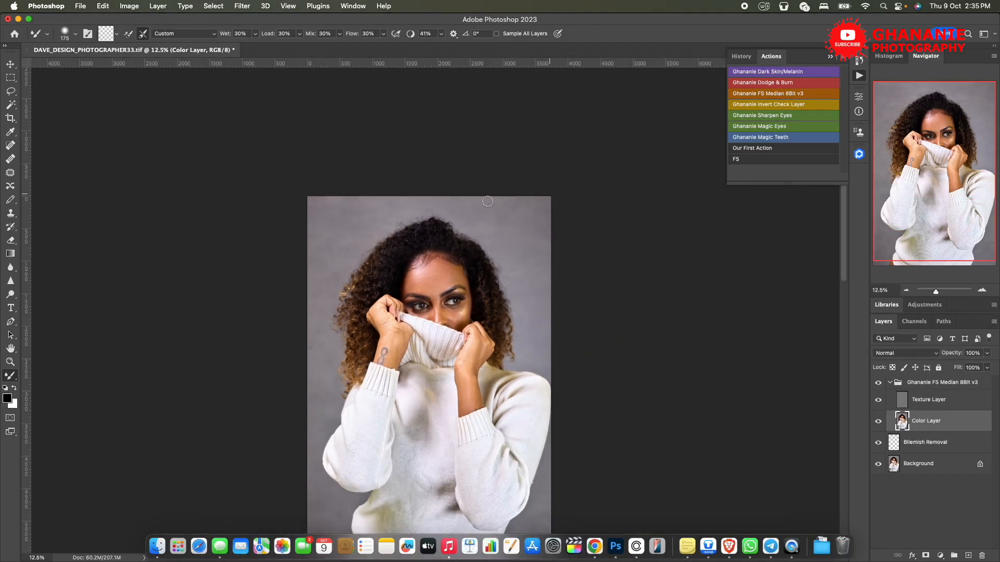
left_click_drag(424, 237, 385, 194)
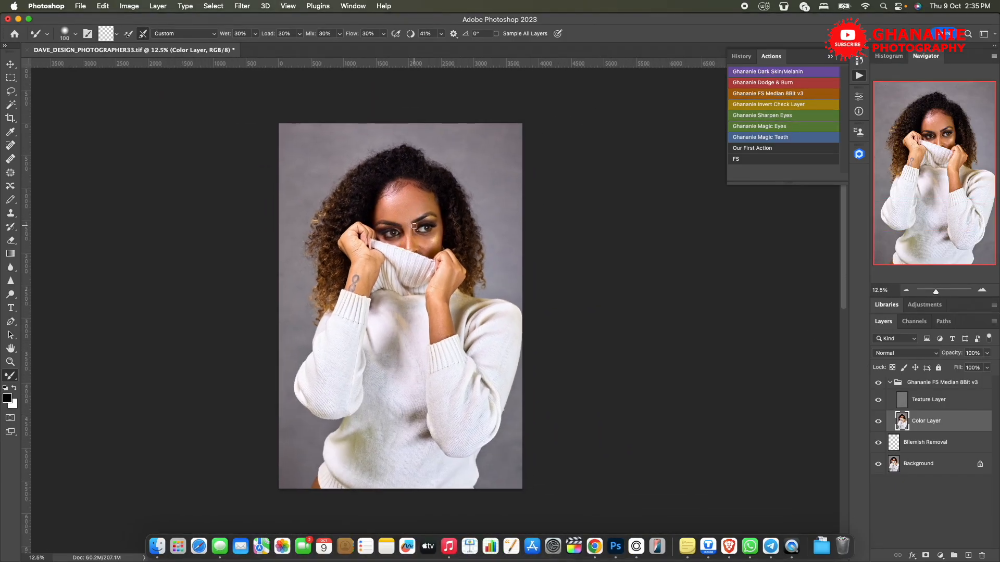
key("bracketleft")
key("bracketright")
key("bracketleft")
key("bracketleft")
Enlarge the Mixer Brush and blend the tones across the upper forehead again.
key("bracketright")
key("bracketright")
key("bracketright")
key("bracketright")
left_click_drag(425, 200, 422, 201)
left_click_drag(418, 200, 397, 209)
Blend the tones on the back of the untattooed hand down to its wrist with a 125 px Mixer Brush.
key("space")
mouse_move(493, 339)
left_mouse_down()
mouse_move(426, 269)
mouse_move(478, 358)
left_mouse_up()
key("bracketleft")
key("bracketleft")
key("bracketleft")
key("space")
key("bracketright")
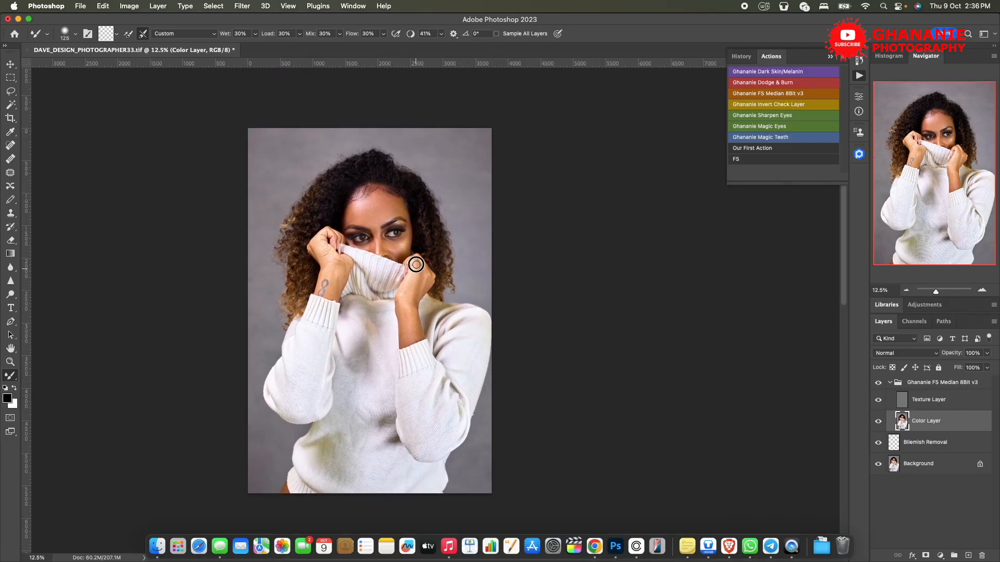
left_click_drag(412, 268, 405, 293)
Set the Mixer Brush to 150 px and smooth the skin tones on the back of the tattooed hand.
key("bracketleft")
key("bracketright")
key("bracketright")
key("bracketright")
left_click(338, 266)
mouse_move(318, 254)
left_mouse_down()
mouse_move(323, 274)
mouse_move(329, 265)
left_mouse_up()
Check the smoothed face and hands up close by hiding and showing the Ghananie FS Median 8Bit v3 group.
scroll(548, 323, "up", 3)
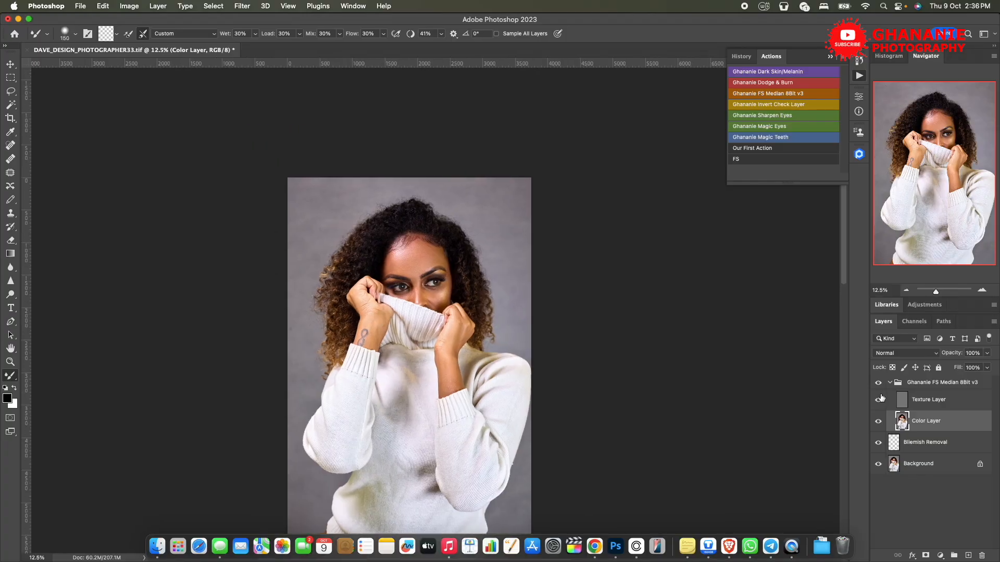
key("super+plus")
key("super+plus")
key("super+plus")
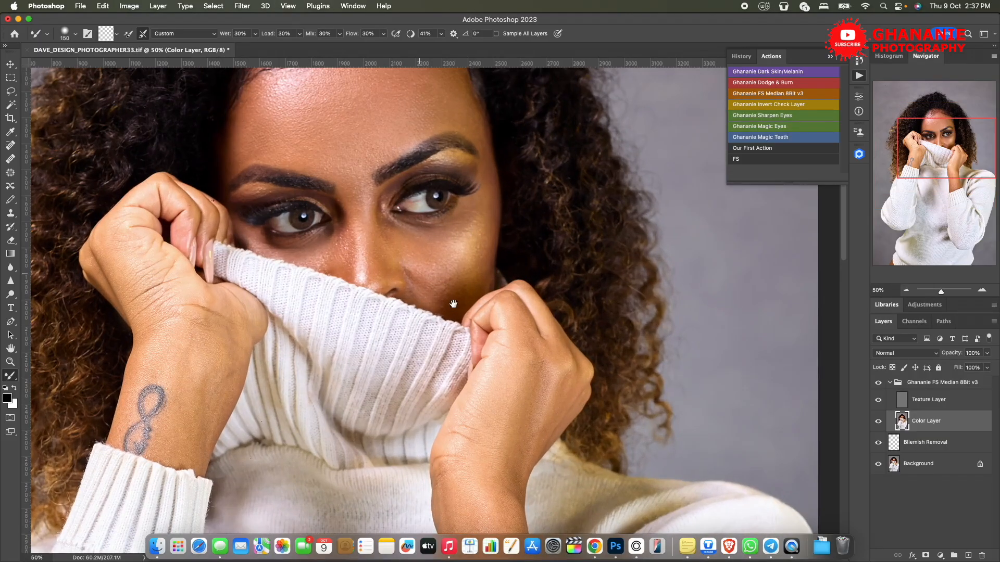
left_click_drag(453, 303, 502, 408)
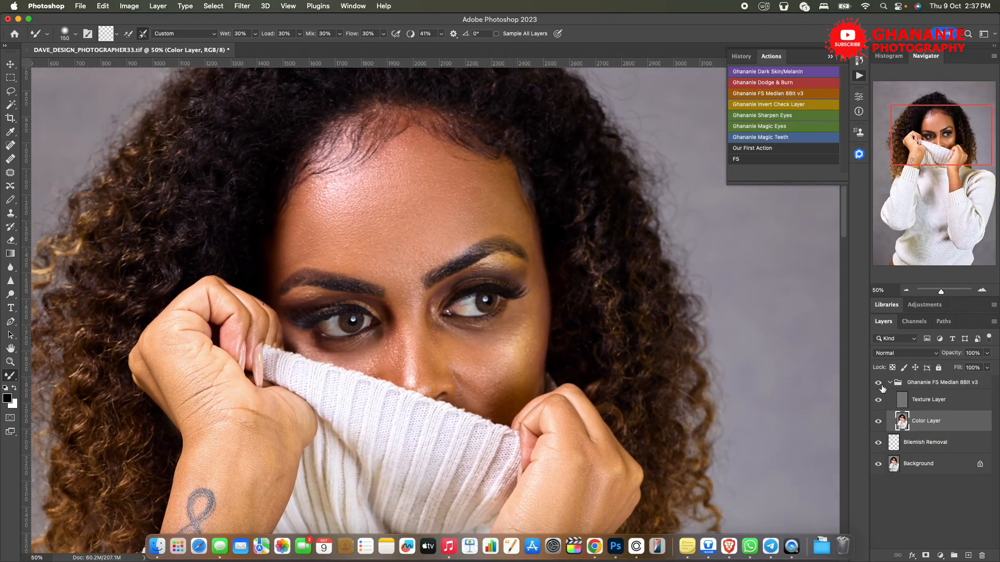
left_click(877, 383)
left_click(879, 383)
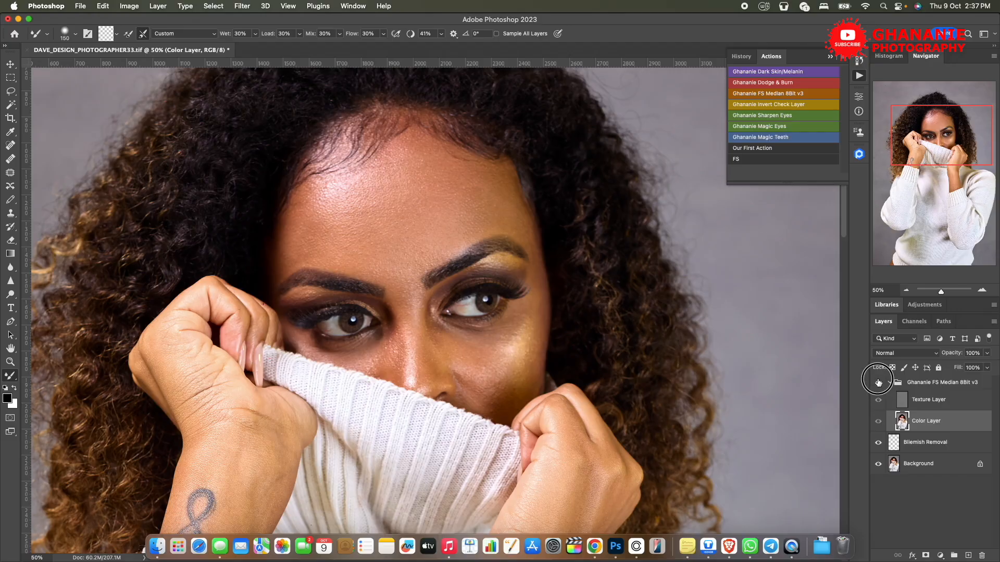
left_click_drag(502, 333, 496, 412)
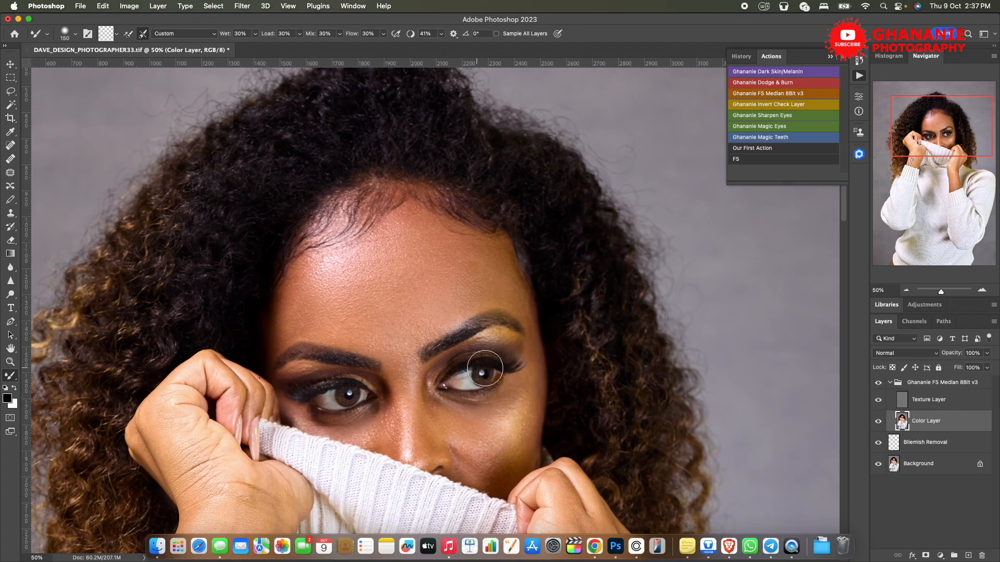
On the Texture Layer, even out the upper forehead's skin texture with a 30 px Clone Stamp at 10% flow.
left_click(904, 399)
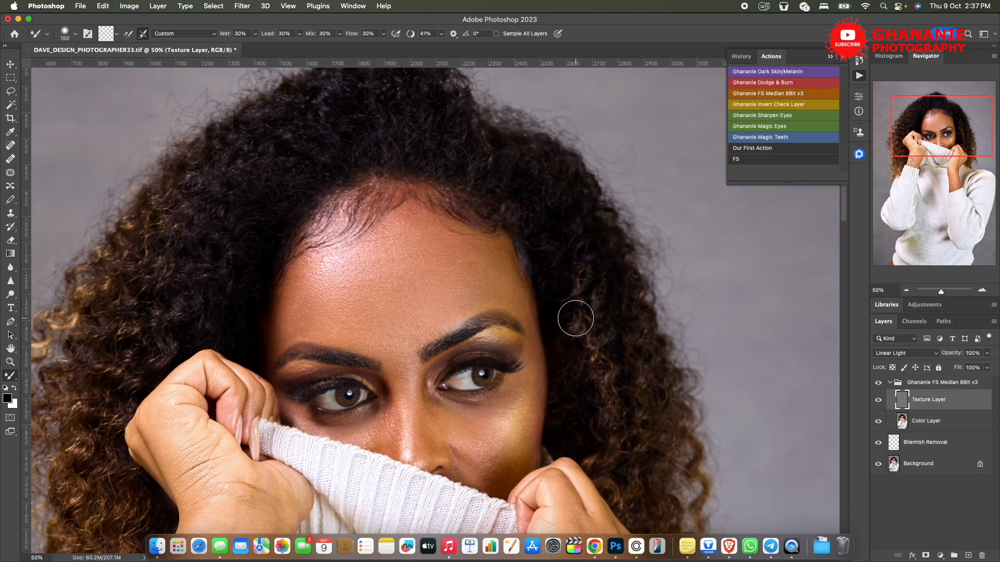
key("super+equal")
key("super+equal")
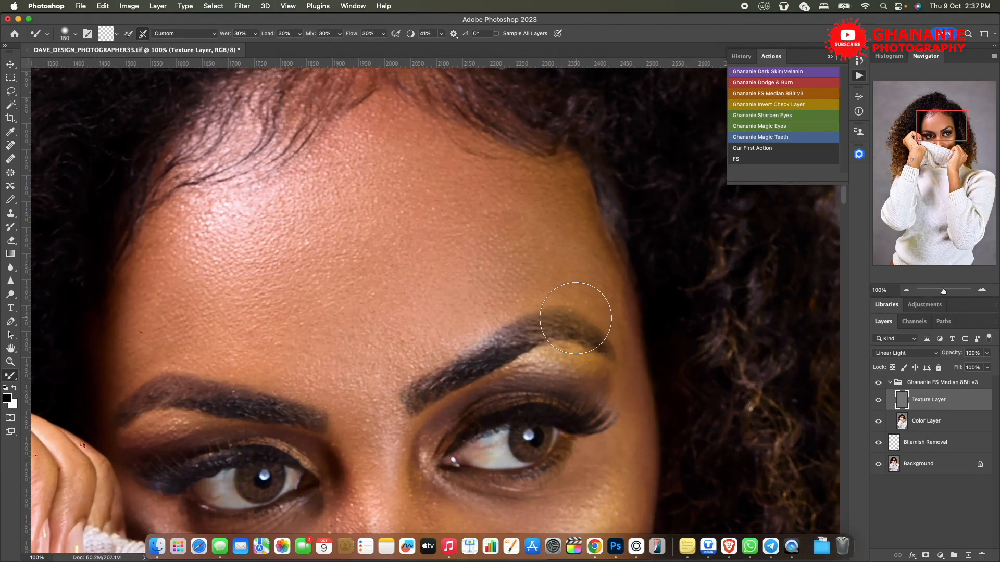
left_click_drag(425, 361, 436, 295)
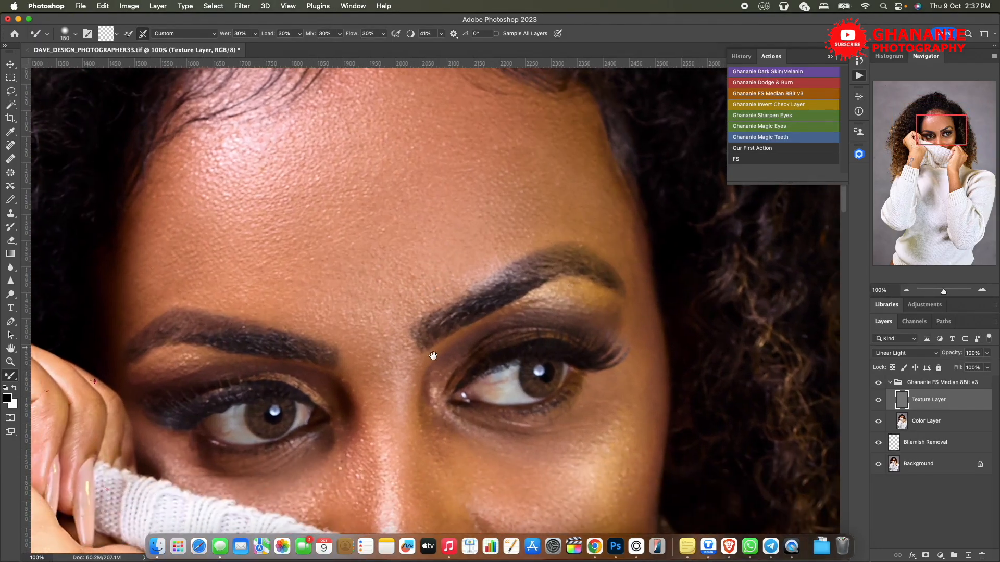
left_click_drag(425, 331, 400, 357)
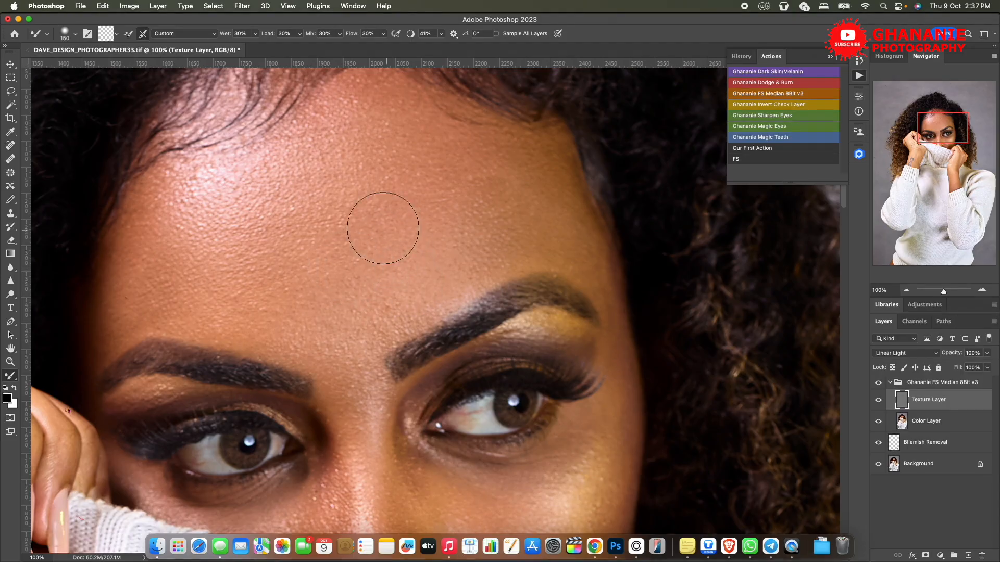
left_click_drag(397, 282, 431, 320)
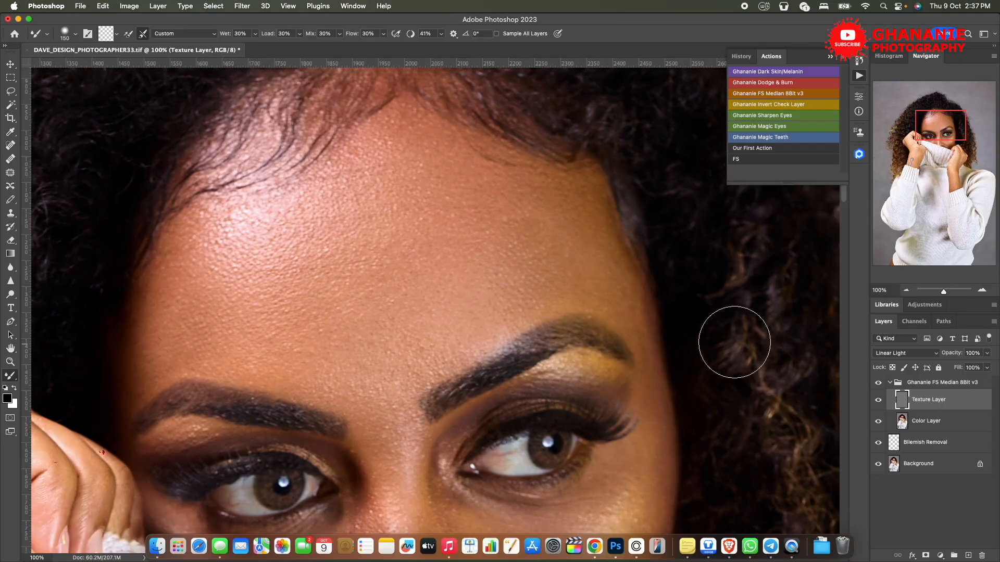
key("s")
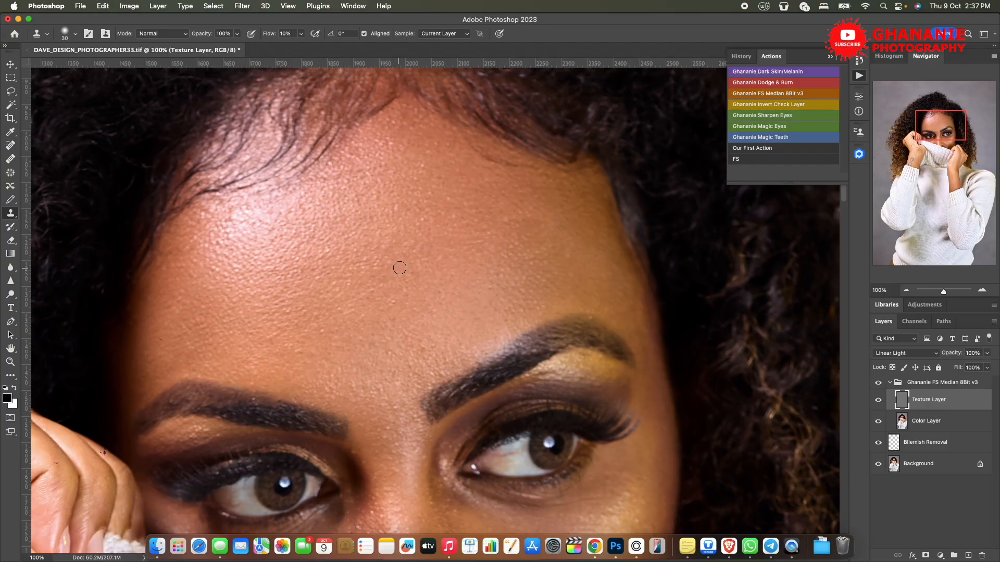
left_click_drag(365, 284, 405, 312)
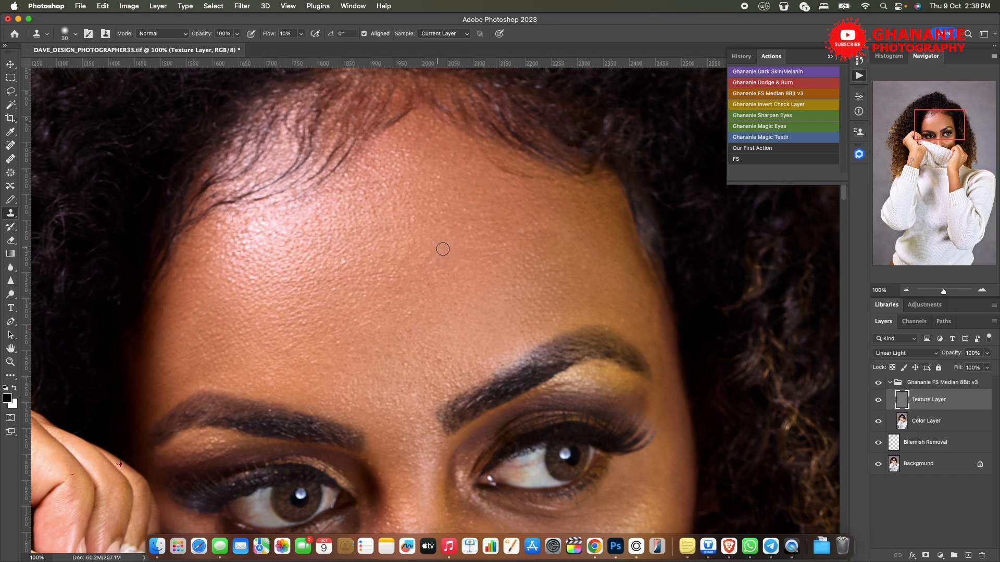
left_click_drag(435, 246, 435, 254)
mouse_move(467, 213)
left_mouse_down()
mouse_move(468, 230)
mouse_move(508, 244)
mouse_move(522, 231)
mouse_move(524, 263)
left_mouse_up()
mouse_move(397, 151)
left_mouse_down()
mouse_move(403, 202)
mouse_move(381, 184)
mouse_move(406, 205)
mouse_move(398, 191)
mouse_move(432, 192)
mouse_move(446, 206)
mouse_move(437, 201)
mouse_move(444, 162)
mouse_move(459, 199)
mouse_move(419, 228)
left_mouse_up()
Clone clean texture across the forehead's bright highlight side and down toward the eyebrow on that side.
mouse_move(442, 261)
left_mouse_down()
mouse_move(443, 289)
mouse_move(392, 277)
mouse_move(406, 322)
mouse_move(389, 301)
mouse_move(383, 323)
mouse_move(368, 329)
mouse_move(358, 320)
mouse_move(351, 335)
mouse_move(353, 320)
mouse_move(334, 350)
mouse_move(318, 323)
mouse_move(331, 329)
mouse_move(304, 326)
left_mouse_up()
left_click_drag(259, 286, 255, 282)
mouse_move(232, 248)
left_mouse_down()
mouse_move(246, 230)
mouse_move(211, 254)
left_mouse_up()
left_click(213, 274, "alt")
left_click(273, 389, "alt")
left_click(310, 363, "alt")
Clone smooth skin texture over the lower middle forehead, just above and between the eyebrows.
left_click_drag(458, 387, 447, 355)
left_click_drag(434, 359, 433, 361)
left_click_drag(426, 372, 425, 367)
left_click_drag(423, 300, 417, 311)
mouse_move(409, 371)
left_mouse_down()
mouse_move(398, 400)
mouse_move(385, 408)
mouse_move(411, 421)
left_mouse_up()
left_click_drag(345, 398, 347, 400)
left_click_drag(450, 327, 449, 325)
left_click_drag(412, 334, 410, 329)
Resample clean skin and clone over the rough texture between the eyebrows down to the root of the nose.
left_click_drag(415, 279, 340, 156)
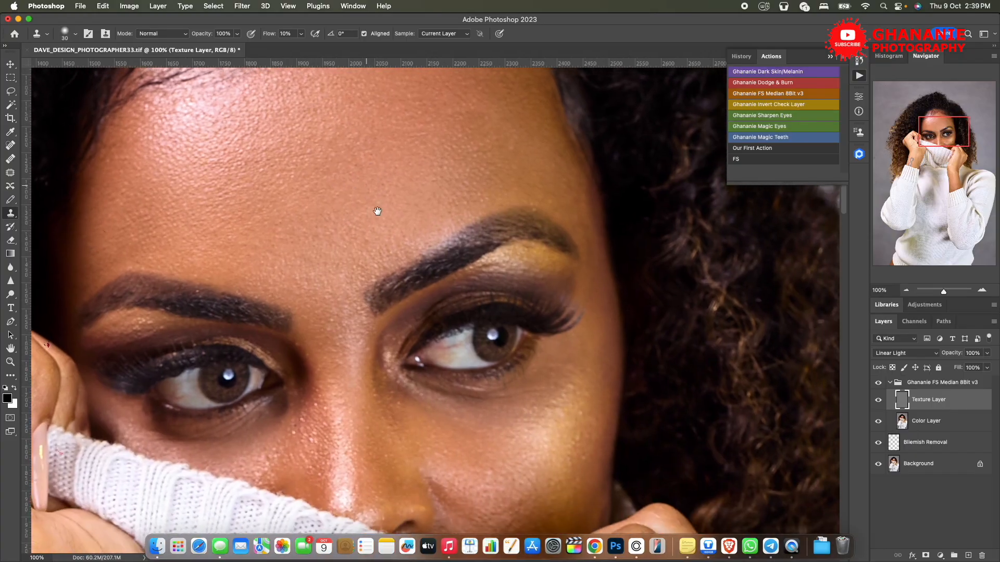
left_click(384, 205, "alt")
mouse_move(368, 235)
left_mouse_down()
mouse_move(374, 262)
mouse_move(351, 269)
left_mouse_up()
left_click(368, 253, "alt")
left_click(324, 317)
left_click(349, 306)
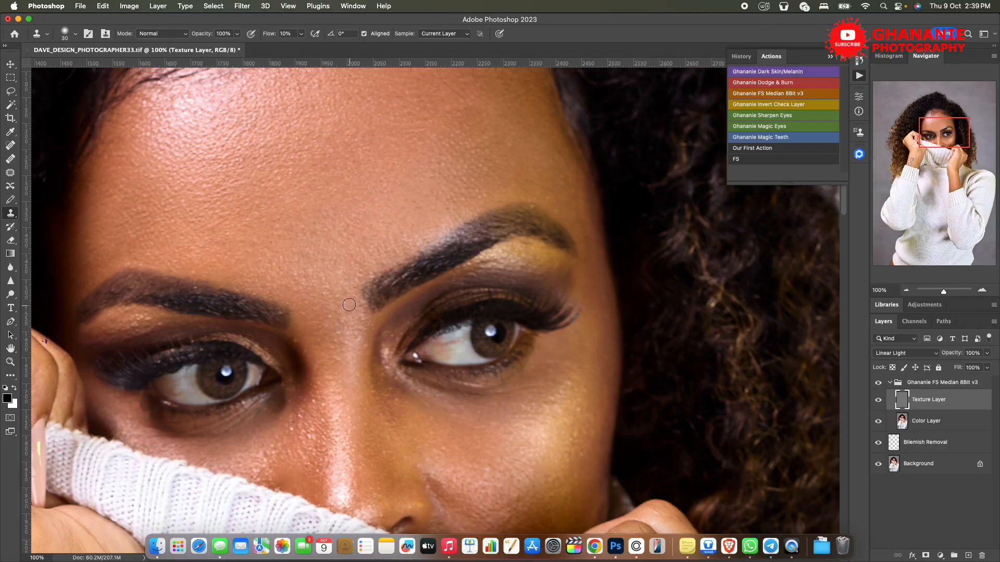
Clone clean texture over the reddish side of the nose and the cheek just above the sweater collar.
scroll(355, 283, "down", 5)
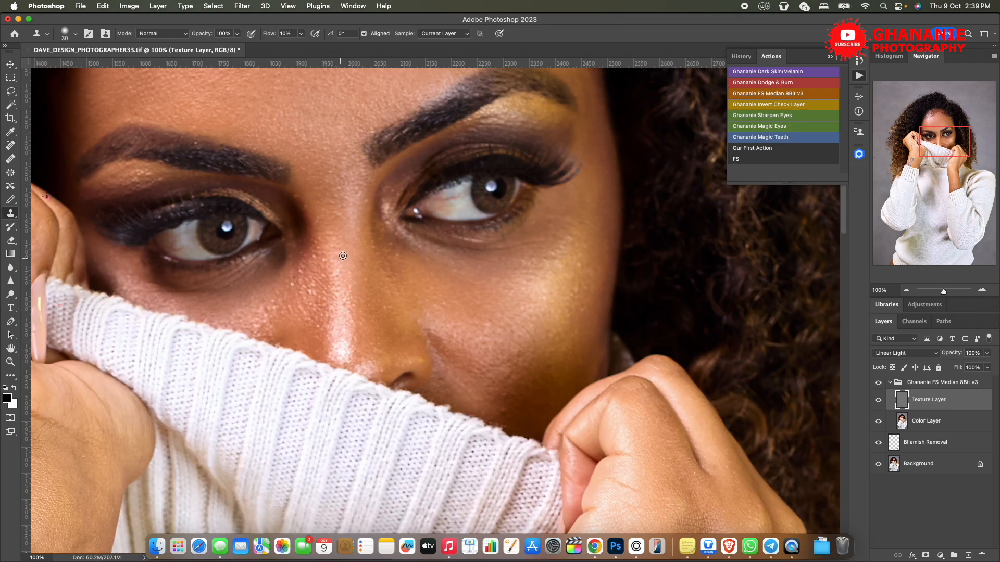
left_click_drag(312, 258, 317, 260)
mouse_move(323, 272)
left_mouse_down()
mouse_move(310, 303)
mouse_move(300, 278)
left_mouse_up()
mouse_move(294, 288)
left_mouse_down()
mouse_move(310, 302)
mouse_move(308, 288)
mouse_move(316, 319)
left_mouse_up()
left_click(322, 281)
left_click(315, 276, "alt")
left_click(302, 296)
left_click_drag(277, 339, 237, 316)
left_click(256, 324)
left_click(264, 305, "alt")
Refine the texture on the golden side of the nose and across the adjoining cheek with the Clone Stamp.
mouse_move(389, 250)
left_mouse_down()
mouse_move(386, 226)
mouse_move(398, 240)
left_mouse_up()
left_click_drag(388, 280, 400, 260)
left_click(399, 294, "alt")
left_click_drag(382, 310, 390, 315)
left_click_drag(487, 322, 491, 318)
mouse_move(521, 352)
left_mouse_down()
mouse_move(499, 407)
mouse_move(521, 398)
mouse_move(513, 401)
left_mouse_up()
mouse_move(584, 267)
left_mouse_down()
mouse_move(586, 241)
mouse_move(579, 255)
mouse_move(567, 245)
mouse_move(535, 263)
mouse_move(485, 262)
left_mouse_up()
mouse_move(574, 285)
left_mouse_down()
mouse_move(562, 266)
mouse_move(559, 244)
mouse_move(569, 243)
mouse_move(436, 252)
mouse_move(408, 236)
mouse_move(433, 247)
mouse_move(392, 252)
left_mouse_up()
left_click(439, 253)
Clone smoother texture along the nose bridge and toward the inner eye corner on the reddish side.
left_click_drag(390, 189, 337, 224)
mouse_move(340, 193)
left_mouse_down()
mouse_move(288, 193)
mouse_move(298, 199)
left_mouse_up()
left_click_drag(305, 203, 305, 204)
left_click(304, 263)
Resample nearby skin repeatedly and clone over the texture below the eye on the golden side, beside the nose.
left_click(439, 301, "alt")
left_click_drag(425, 270, 431, 272)
left_click(448, 284, "alt")
left_click(436, 264)
left_click(429, 296, "alt")
left_click(431, 291)
left_click(440, 303, "alt")
left_click(445, 276)
Clone clean texture over the temple side of the forehead, above the outer end of the eyebrow.
scroll(406, 276, "up", 4)
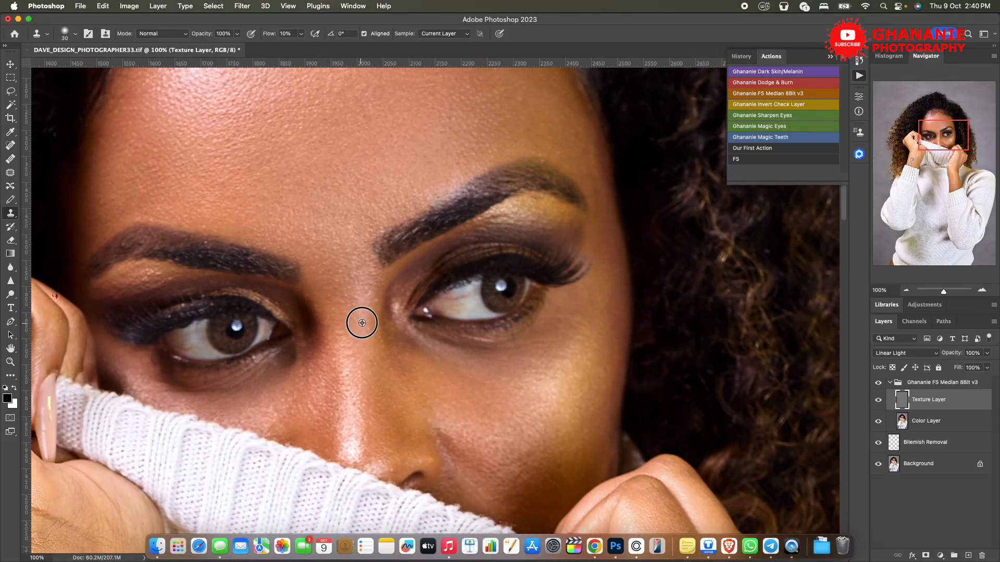
scroll(376, 291, "up", 4)
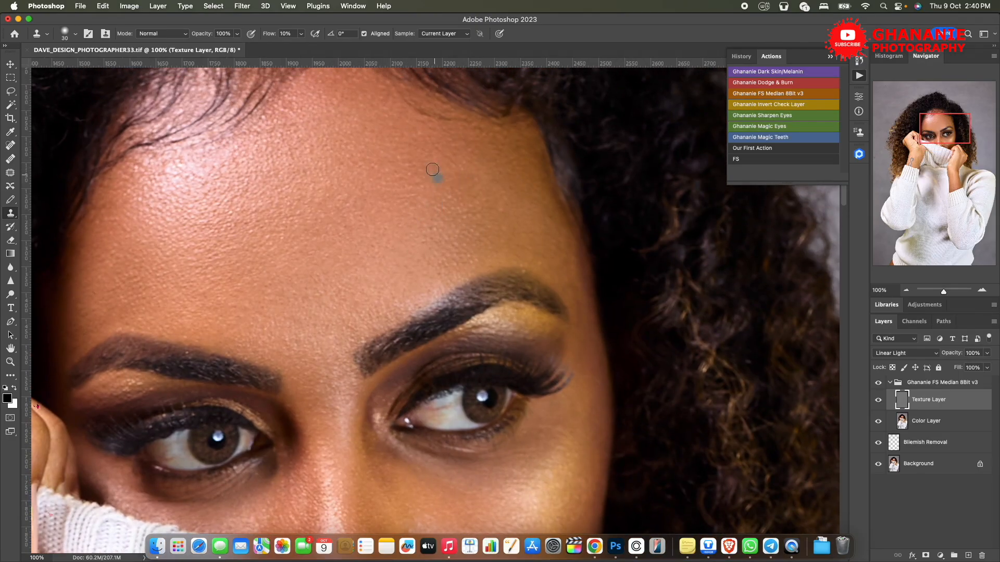
left_click_drag(503, 208, 481, 207)
left_click(509, 227, "alt")
left_click_drag(527, 266, 520, 265)
left_click(544, 266)
Look over both forearms and clone away the small red marks on the fingers of the tattooed hand.
left_click_drag(469, 382, 464, 178)
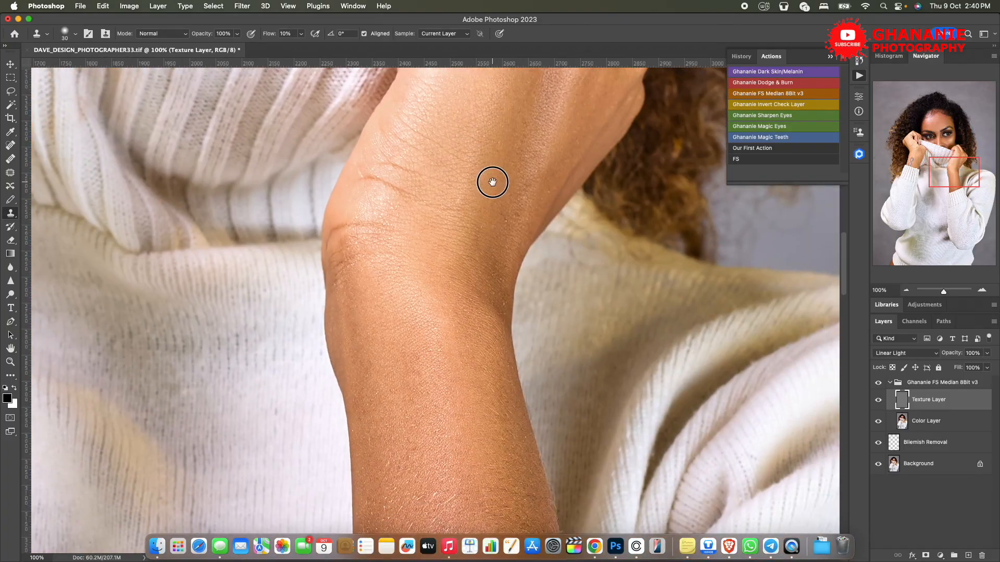
left_click_drag(396, 349, 467, 187)
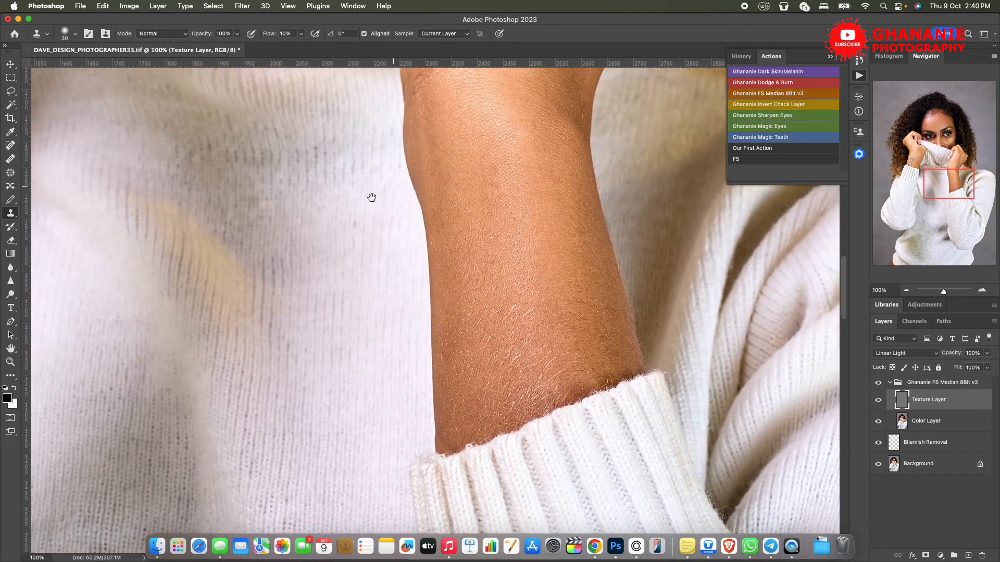
left_click_drag(198, 179, 524, 275)
mouse_move(459, 261)
left_mouse_down()
mouse_move(453, 282)
mouse_move(413, 303)
mouse_move(384, 174)
mouse_move(367, 156)
left_mouse_up()
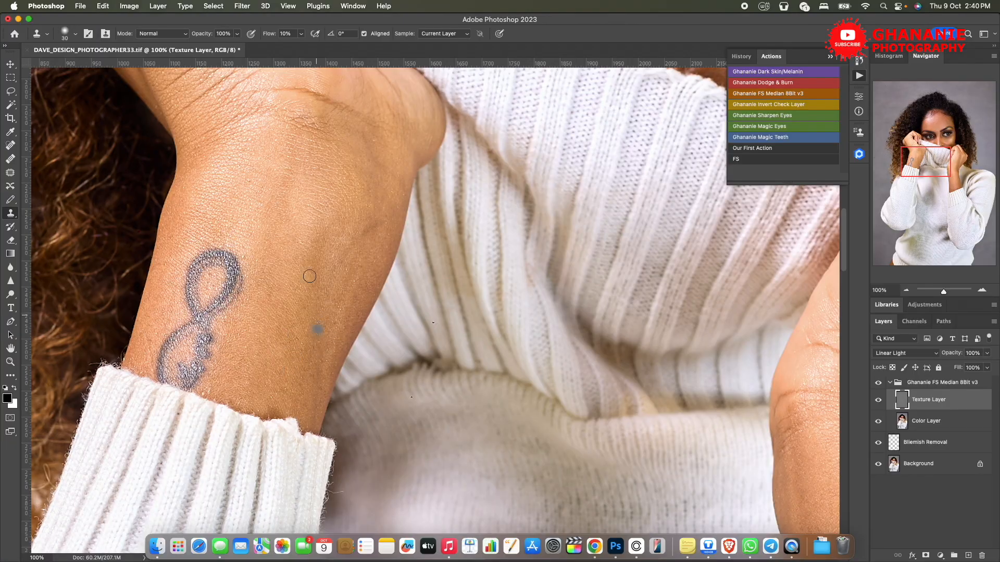
left_click_drag(287, 141, 339, 297)
left_click_drag(299, 176, 361, 319)
left_click_drag(690, 167, 416, 315)
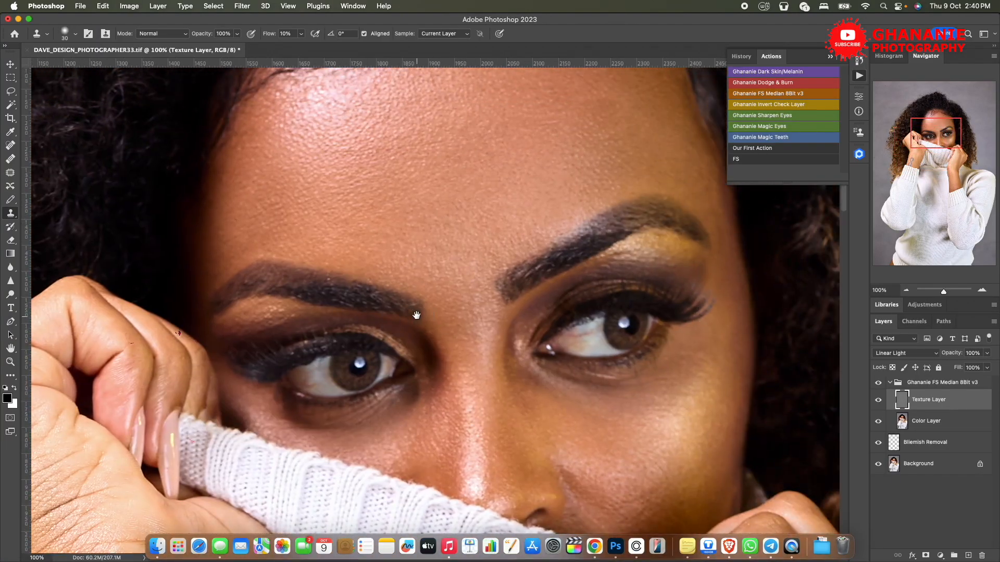
mouse_move(269, 363)
left_mouse_down()
mouse_move(298, 293)
mouse_move(314, 286)
left_mouse_up()
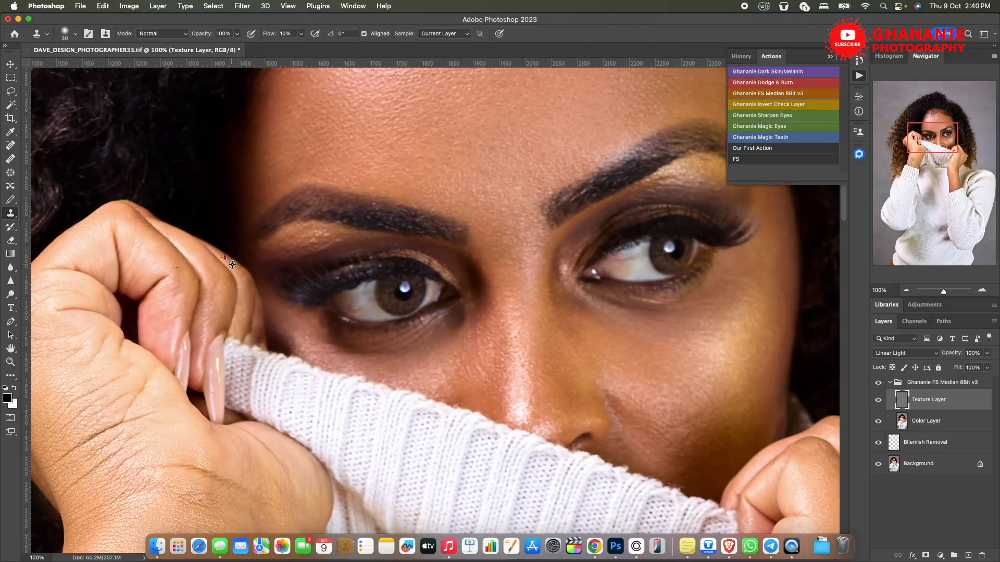
left_click(234, 266, "alt")
mouse_move(225, 257)
left_mouse_down()
mouse_move(231, 281)
mouse_move(213, 292)
mouse_move(181, 273)
left_mouse_up()
left_click(179, 279, "alt")
Clone clean texture over the upper eyelid just below the eyebrow nearest the tattooed hand.
left_click_drag(486, 272, 427, 324)
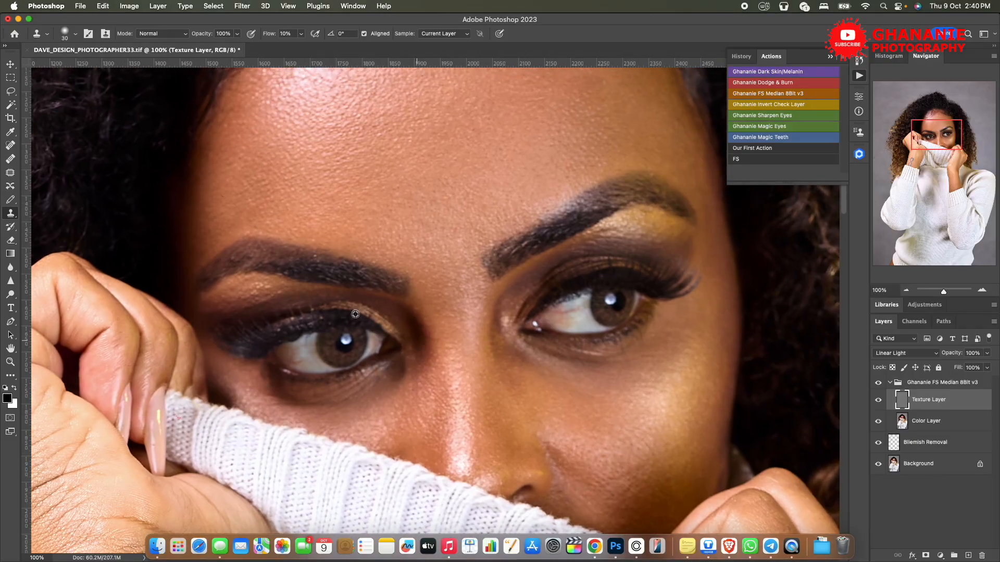
left_click(287, 287, "alt")
left_click_drag(266, 287, 258, 287)
left_click_drag(506, 311, 501, 313)
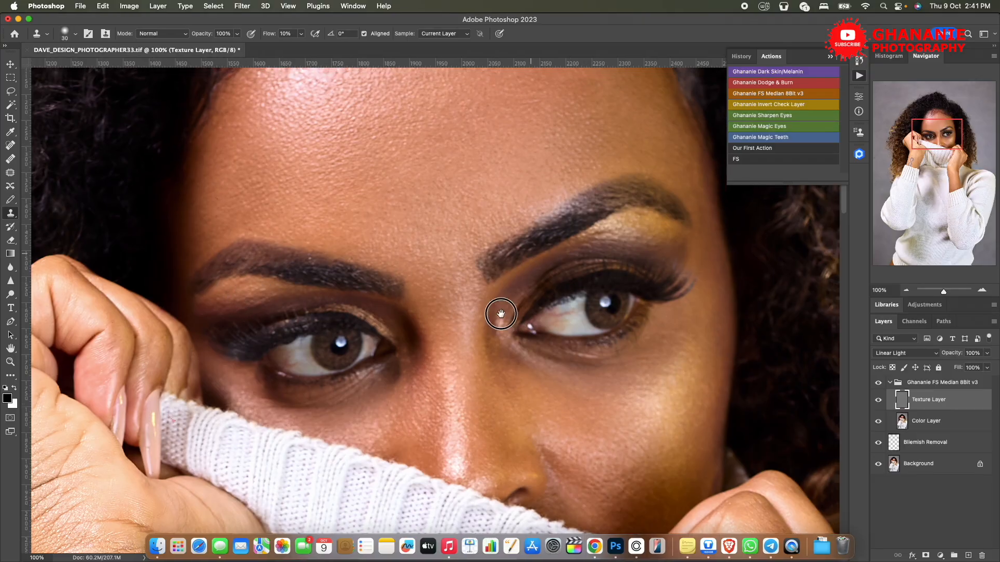
On the Color Layer, blend the tones of the lower forehead above the eyebrows with an enlarged Mixer Brush.
key("super+minus")
key("super+minus")
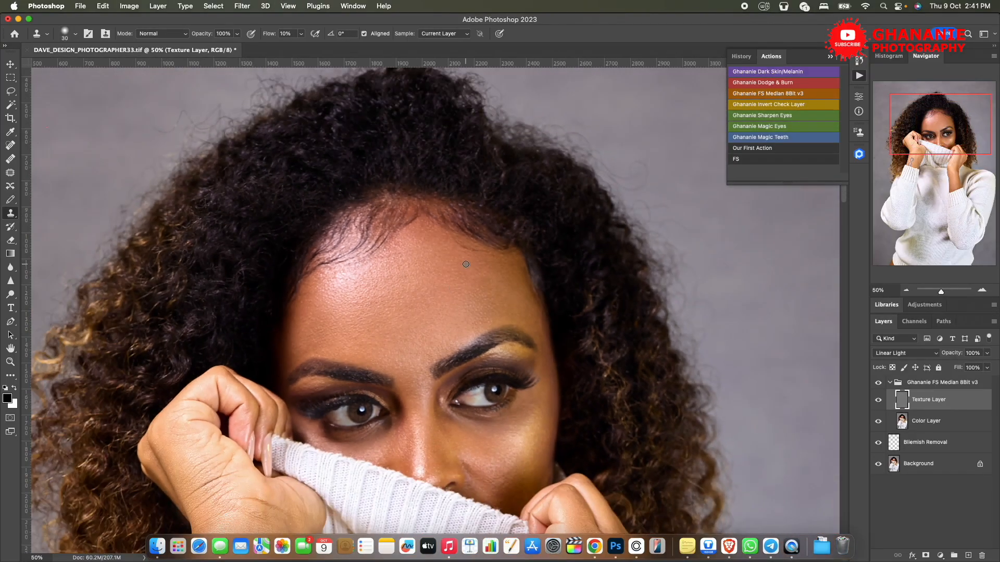
key("super+minus")
key("super+minus")
key("super+minus")
key("super+minus")
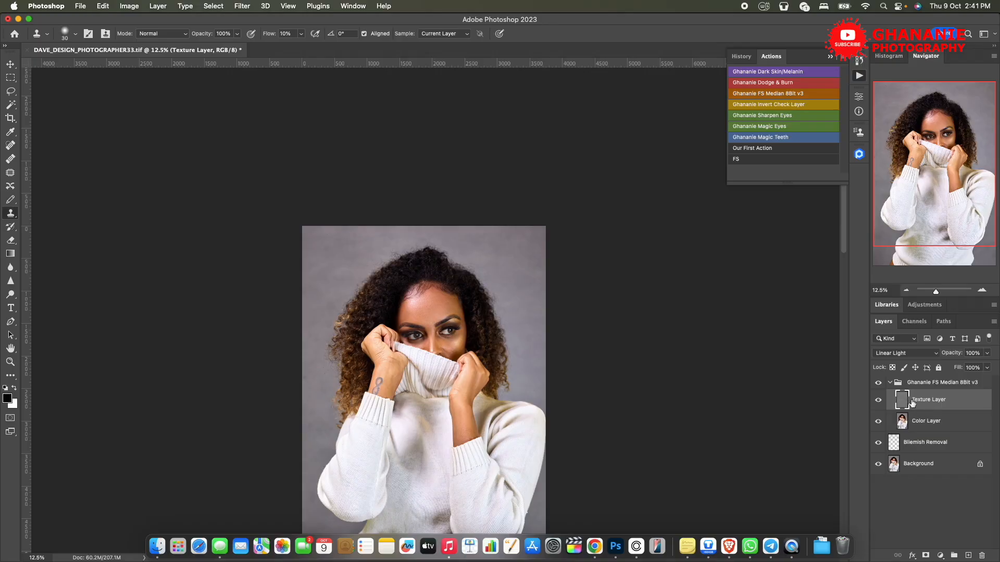
left_click(901, 425)
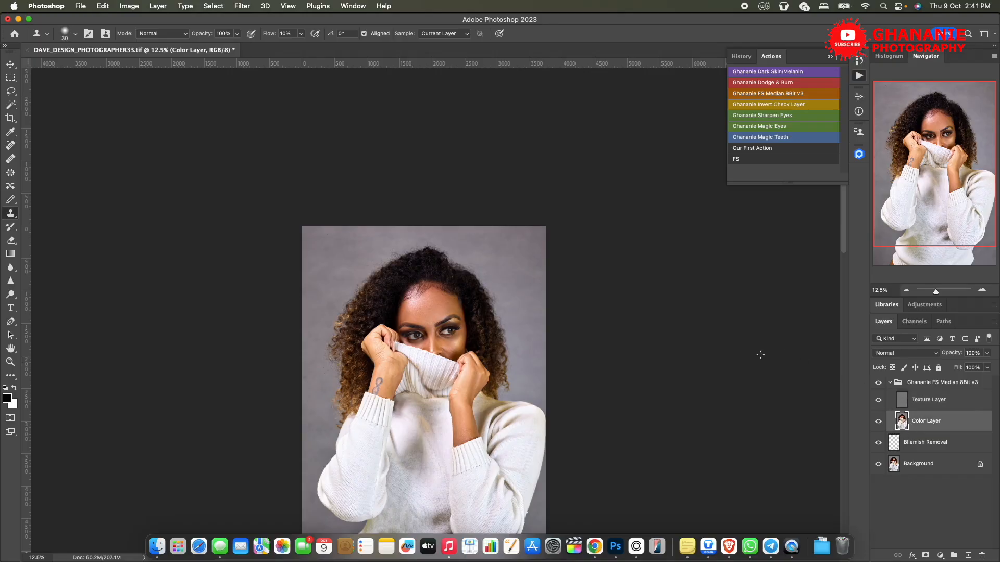
key("b")
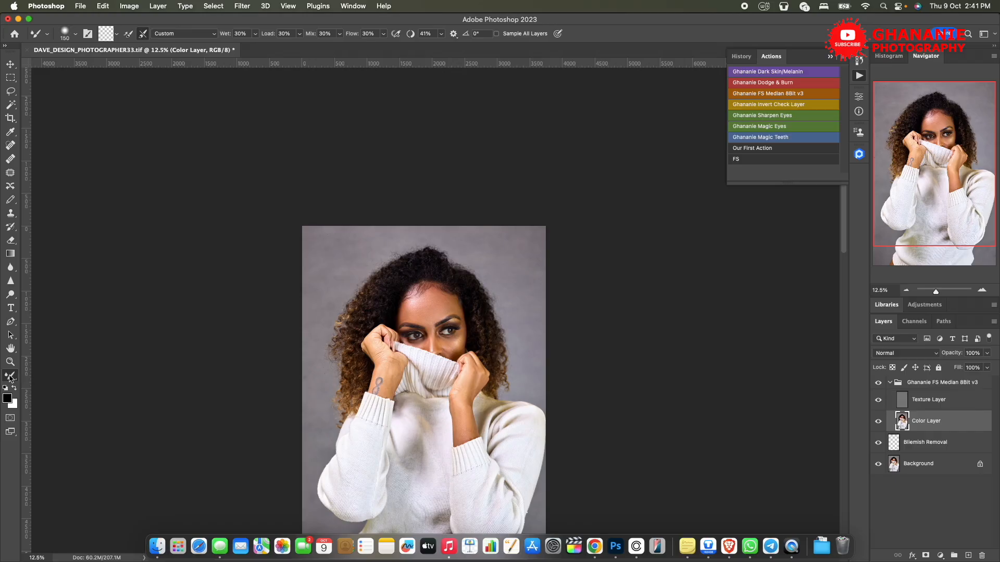
left_click_drag(407, 337, 467, 276)
key("bracketright")
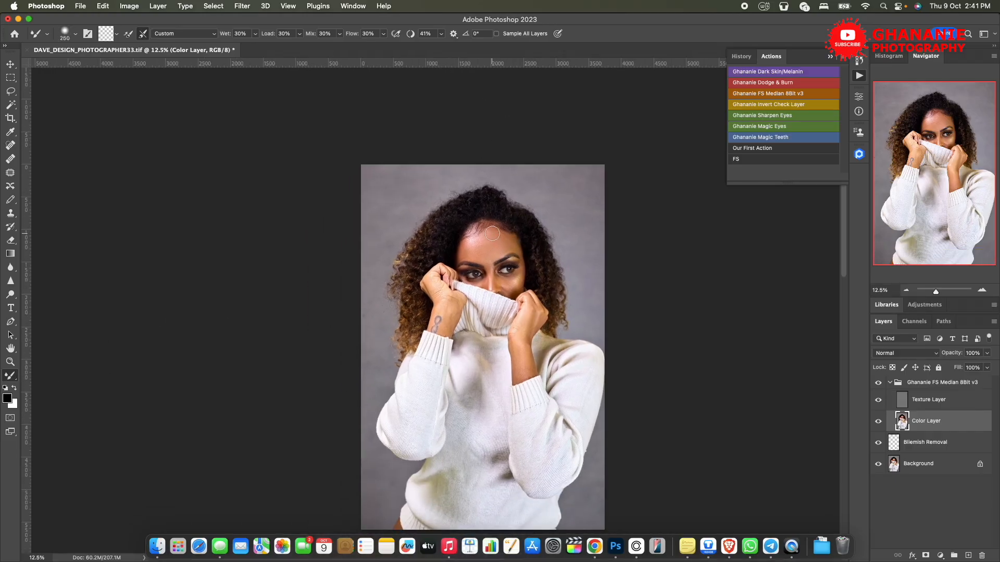
key("bracketleft")
key("bracketright")
key("bracketright")
key("bracketleft")
key("bracketleft")
key("bracketright")
key("bracketright")
left_click_drag(495, 245, 488, 251)
left_click_drag(476, 253, 463, 256)
Set the Mixer Brush size to 125 px.
key("bracketleft")
key("bracketleft")
key("bracketleft")
key("bracketright")
key("bracketright")
key("bracketright")
key("bracketright")
key("bracketleft")
key("bracketleft")
Compare the portrait before and after by hiding and showing the Ghananie FS Median 8Bit v3 group, overall and closer up.
left_click(879, 384)
left_click(879, 384)
key("super+plus")
key("super+plus")
key("super+plus")
key("super+plus")
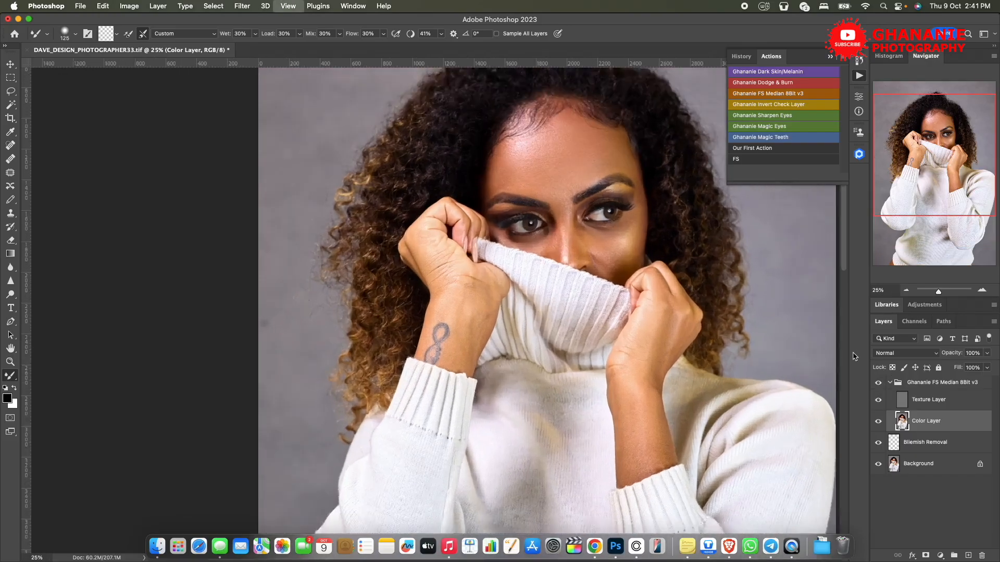
scroll(380, 420, "up", 5)
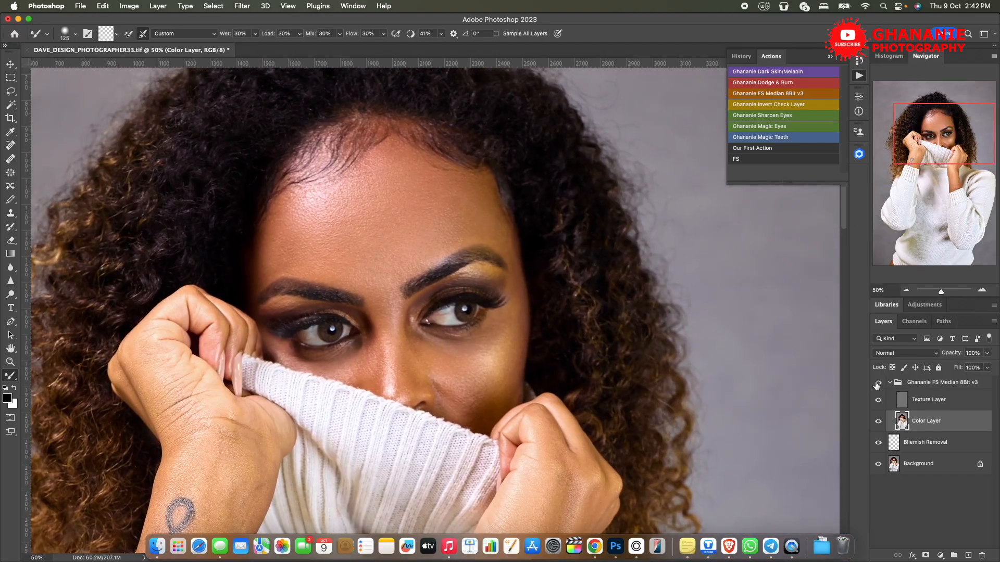
left_click(878, 383)
left_click(878, 383)
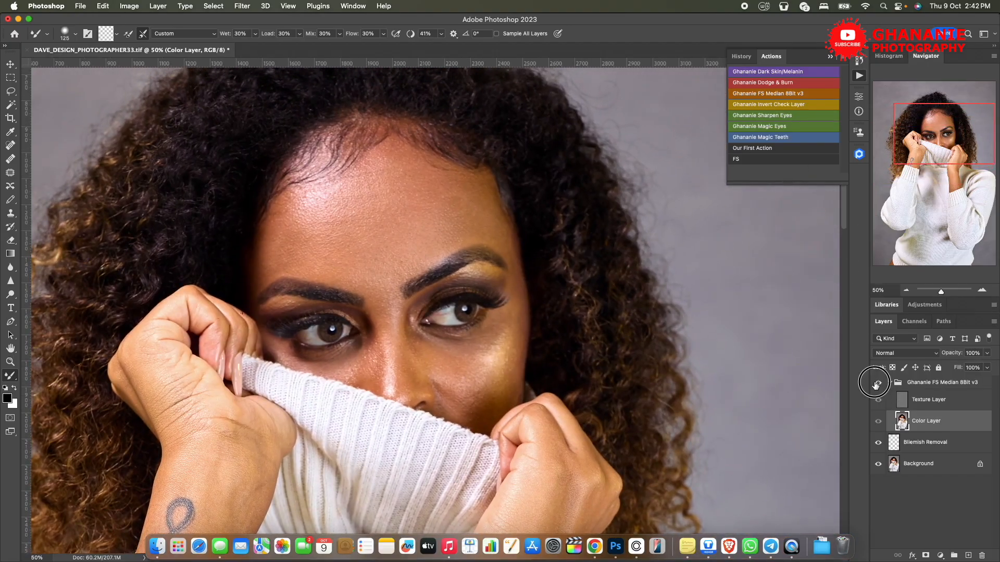
Collapse the Ghananie FS Median 8Bit v3 group and run the Ghananie Dodge & Burn action above it.
mouse_move(571, 296)
left_mouse_down()
mouse_move(529, 335)
mouse_move(552, 346)
left_mouse_up()
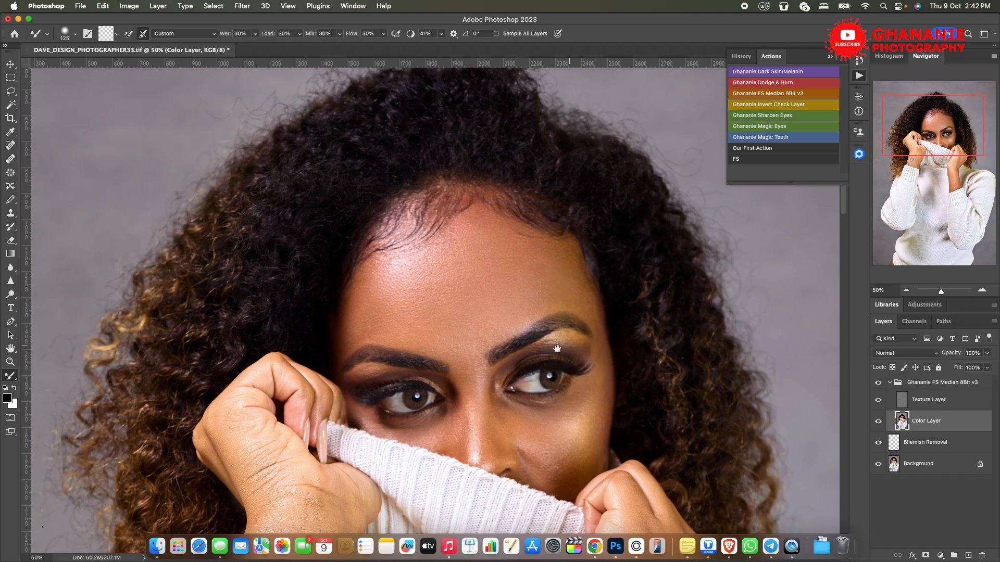
scroll(496, 337, "down", 1)
key("super+plus")
key("super+plus")
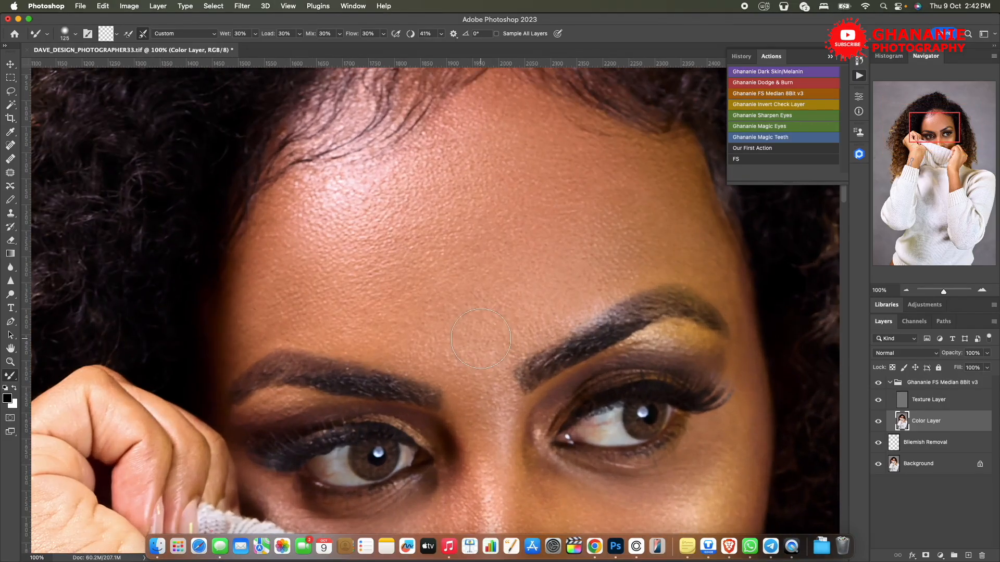
mouse_move(585, 270)
left_mouse_down()
mouse_move(453, 329)
mouse_move(478, 359)
mouse_move(499, 364)
left_mouse_up()
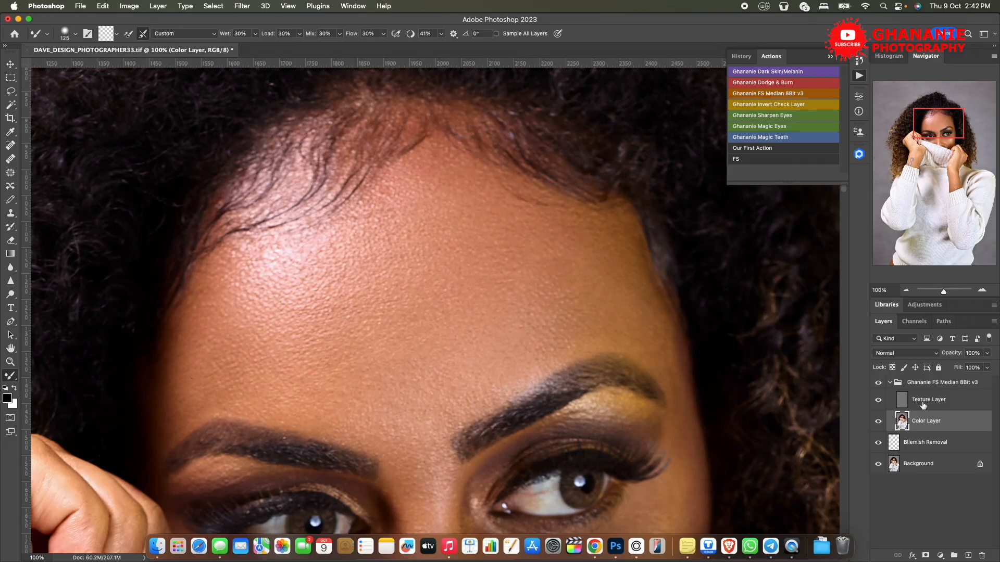
left_click(921, 383)
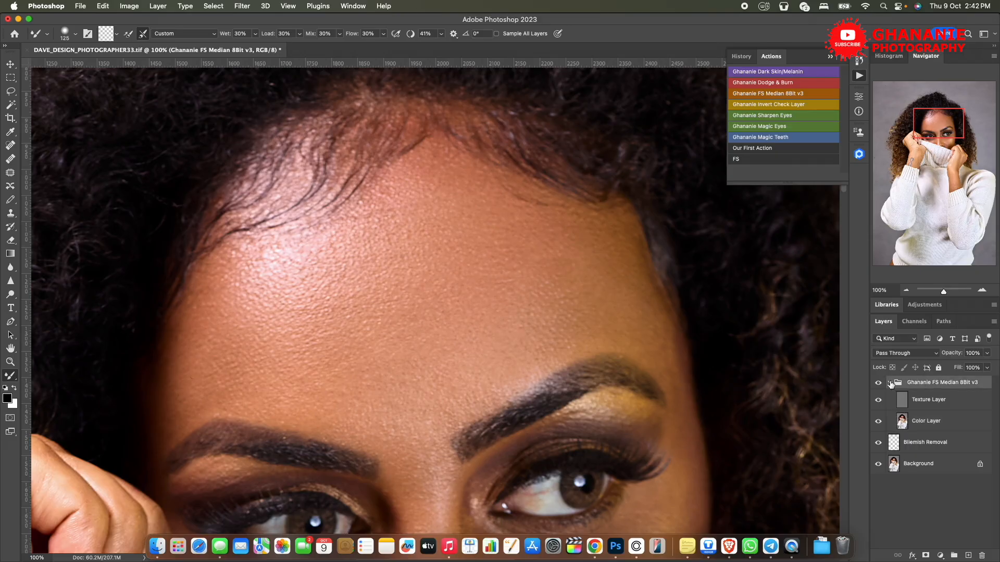
left_click(890, 383)
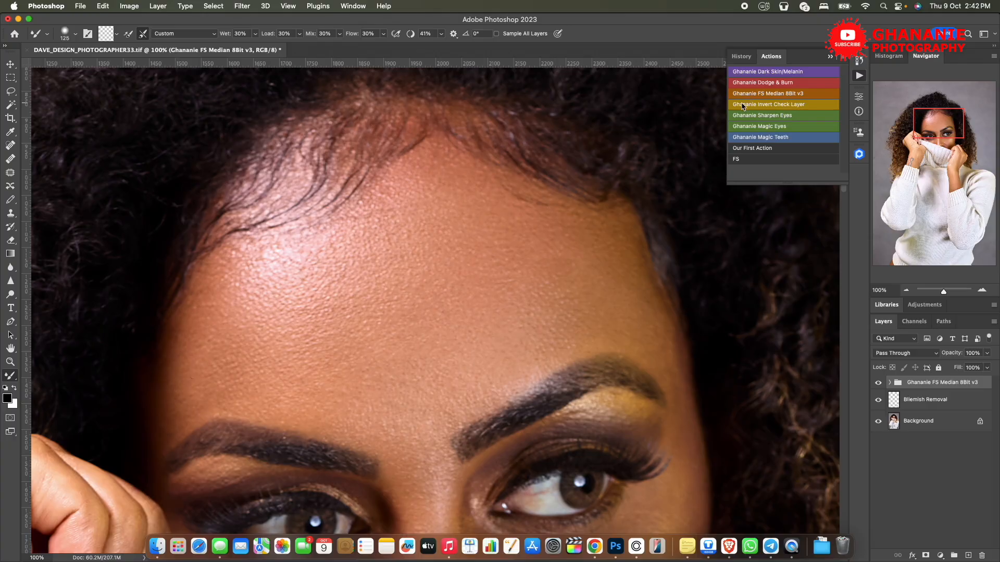
left_click(779, 83)
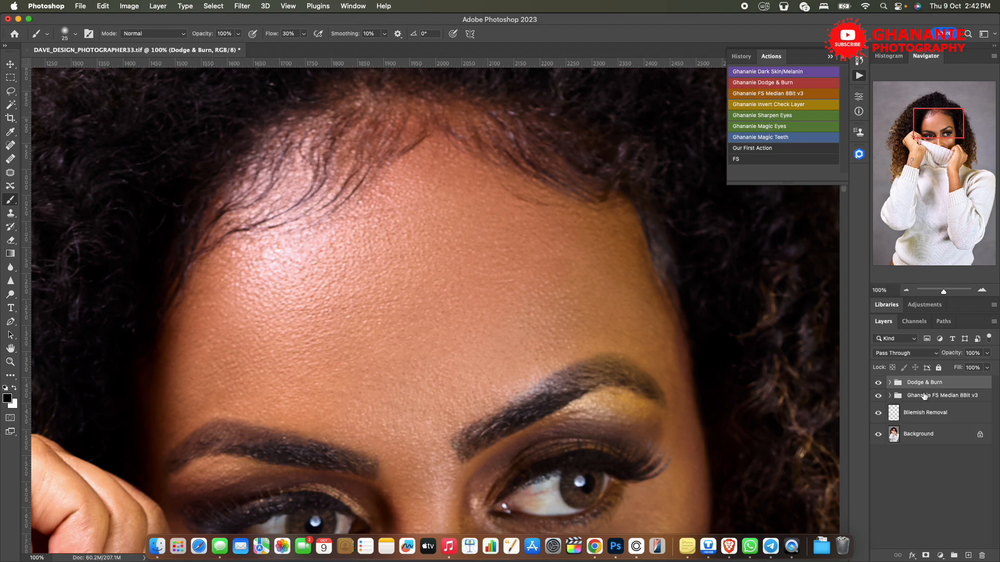
Expand the Dodge & Burn group to view its Dodge and Burn layers, and toggle the group's visibility.
left_click(890, 382)
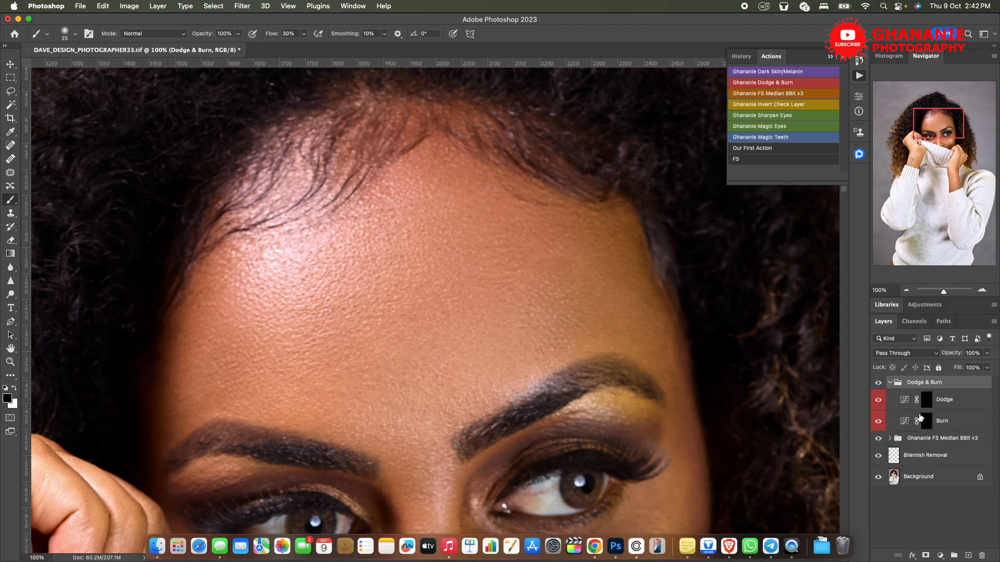
left_click(878, 384)
left_click(880, 386)
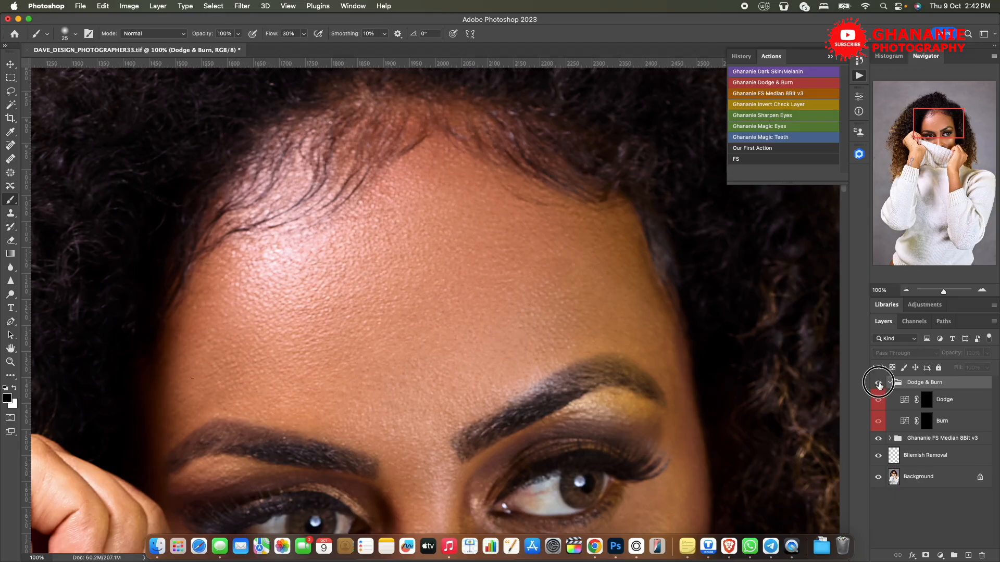
Toggle the Dodge & Burn group's visibility, then target the Dodge layer's mask and set the brush flow to 2%.
left_click(880, 385)
left_click(879, 385)
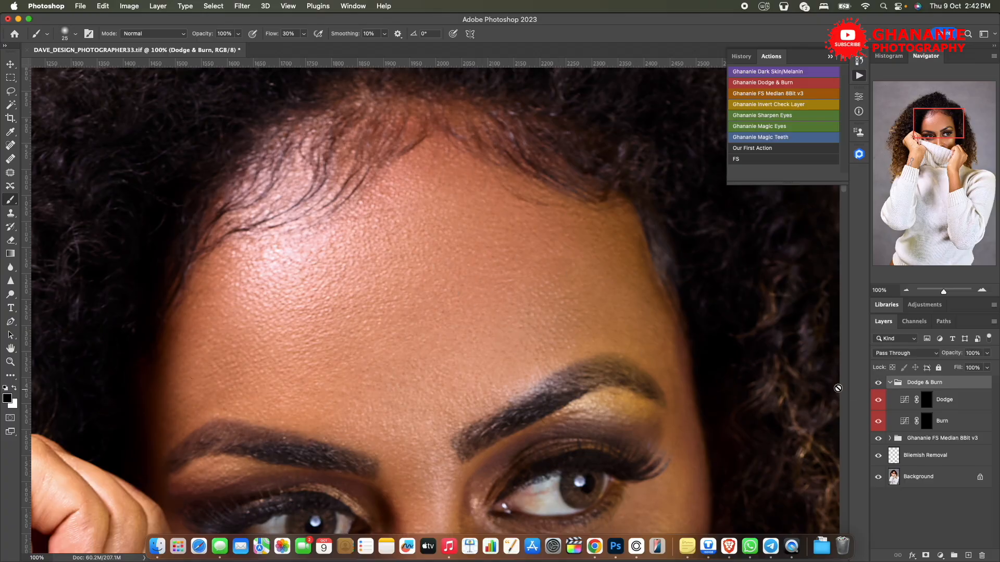
left_click(929, 402)
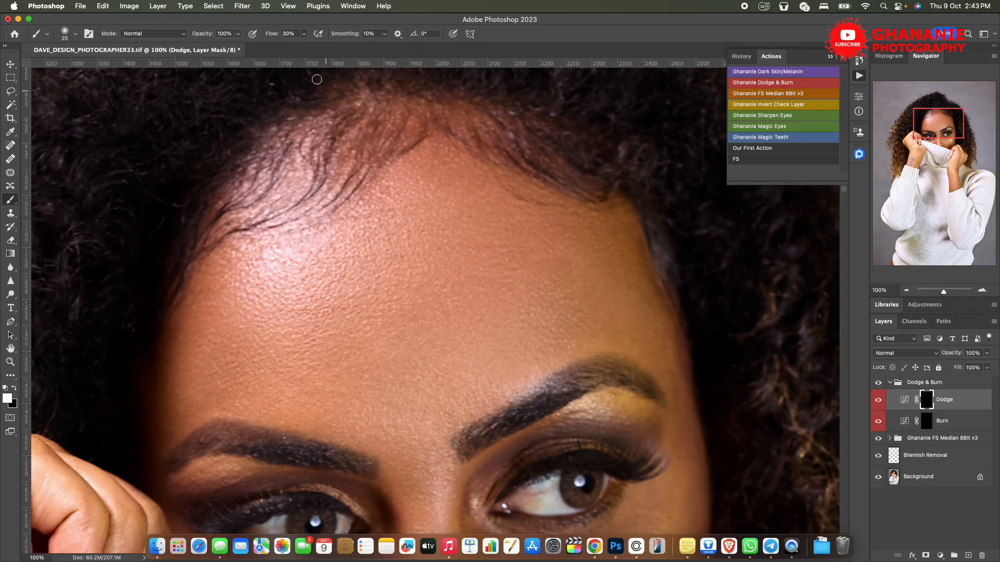
left_click(283, 33)
type("2")
Brighten dark patches on the forehead with the 25 px brush, and compare by hiding and showing the Dodge & Burn group.
scroll(531, 321, "down", 3)
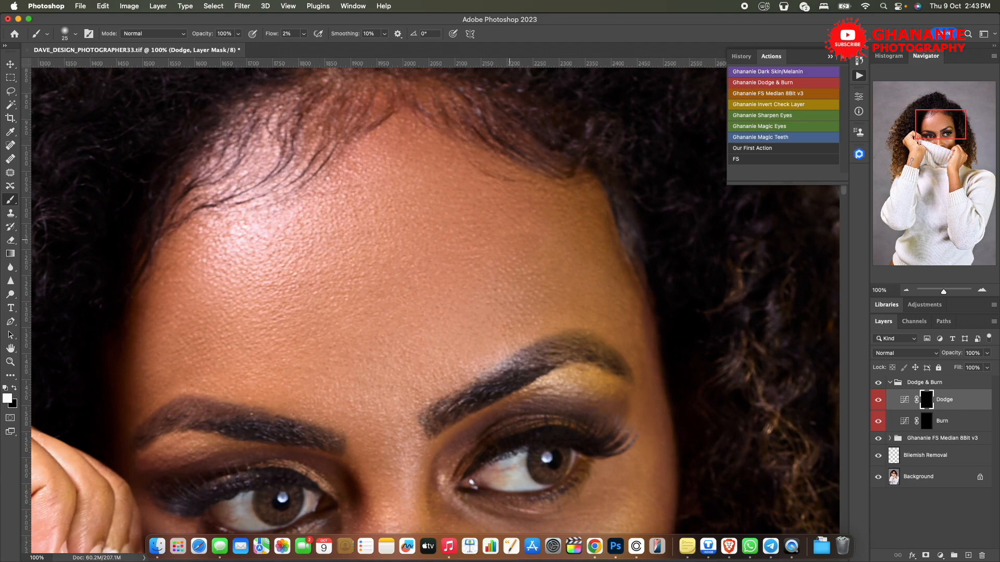
scroll(435, 308, "right", 3)
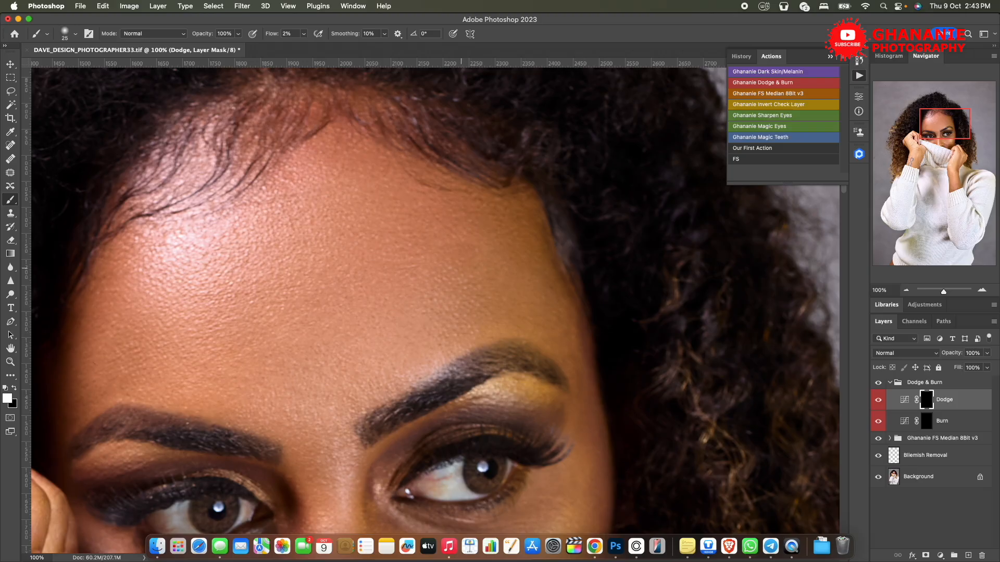
scroll(436, 307, "up", 2)
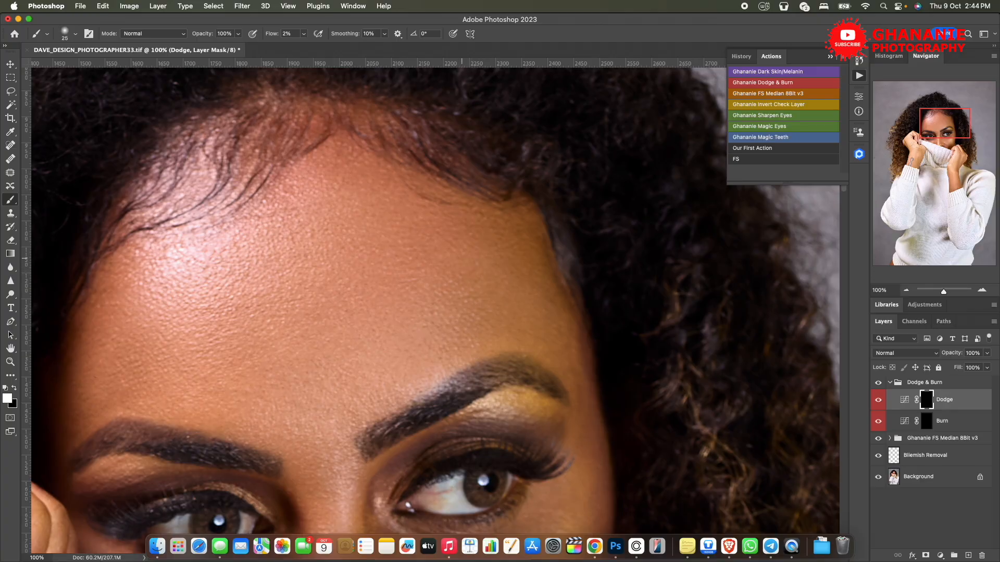
left_click(878, 383)
left_click(878, 382)
Continue dodging uneven skin from the forehead down to the eyes on the Dodge mask with the brush at 25 px.
key("bracketleft")
key("bracketleft")
key("bracketleft")
key("bracketright")
key("bracketright")
key("bracketright")
scroll(435, 307, "down", 4)
scroll(435, 307, "left", 5)
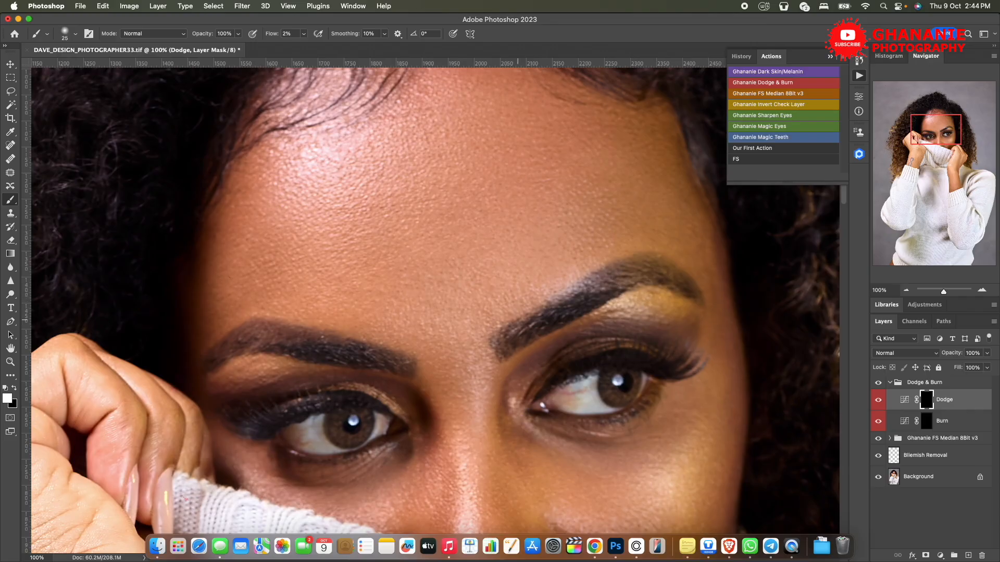
scroll(435, 308, "down", 8)
scroll(435, 307, "right", 4)
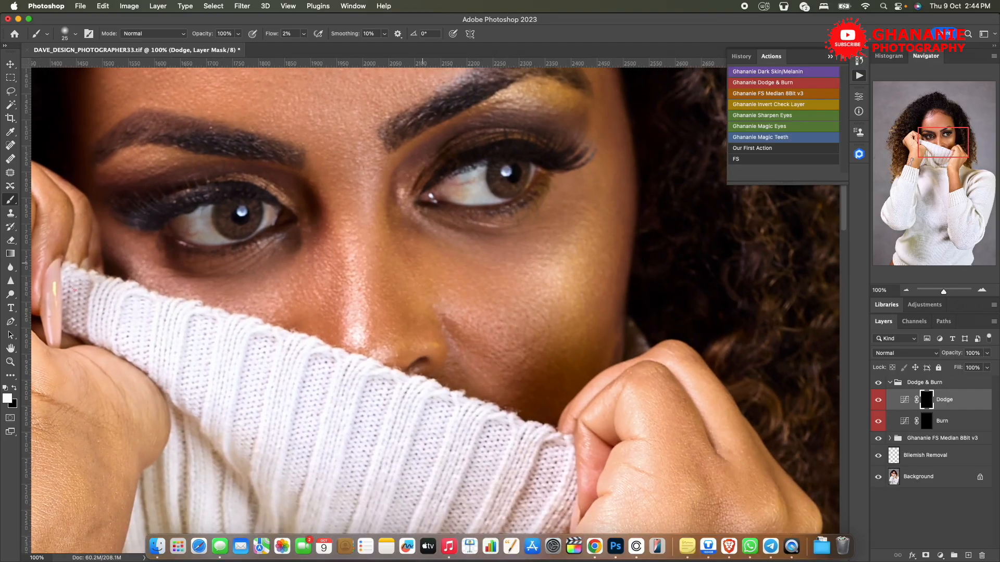
Reduce the brush to 15 px and dodge small dark patches on the cheek and around the eyes.
key("bracketleft")
key("bracketright")
key("bracketleft")
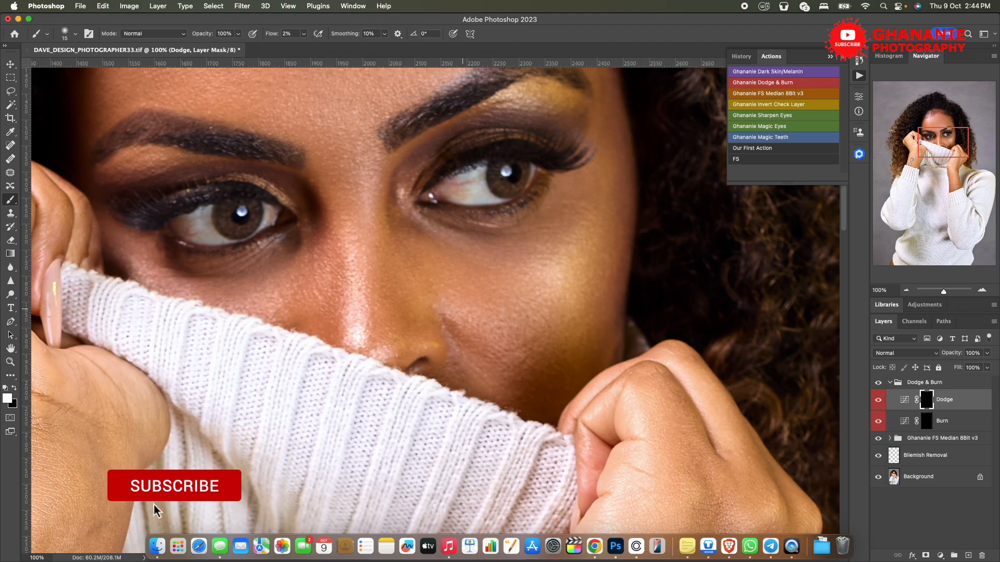
scroll(422, 303, "down", 3)
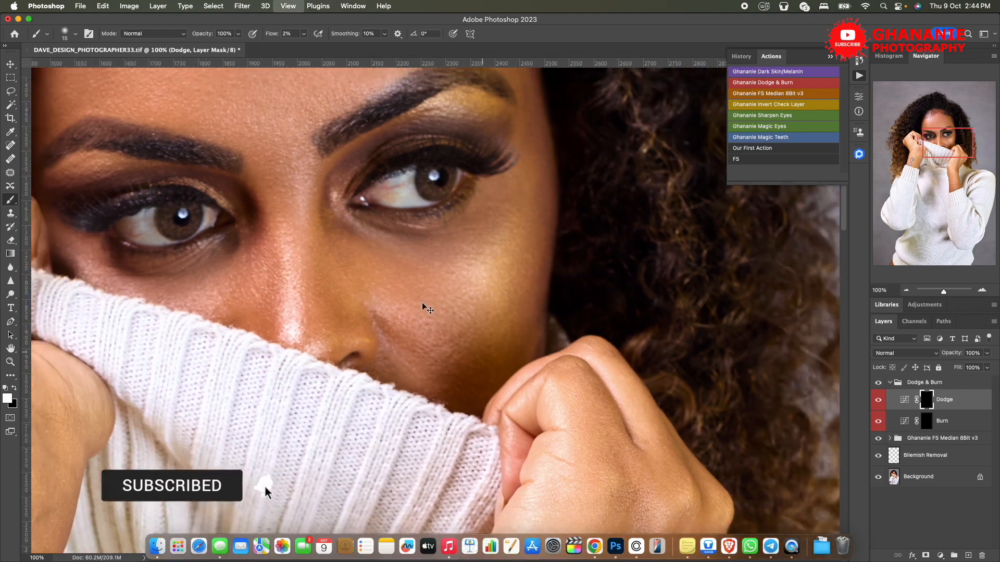
scroll(422, 304, "down", 3)
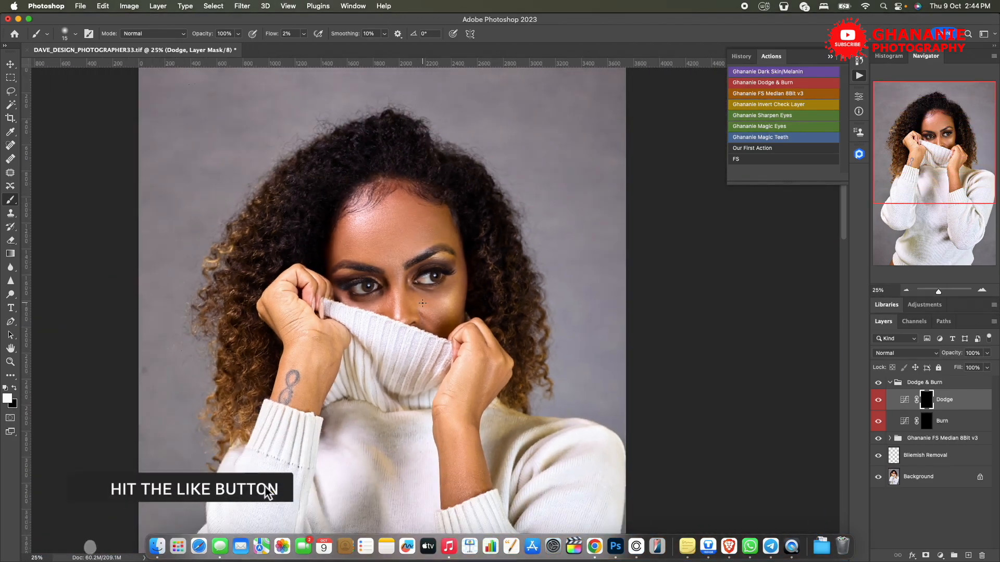
left_click_drag(537, 326, 588, 369)
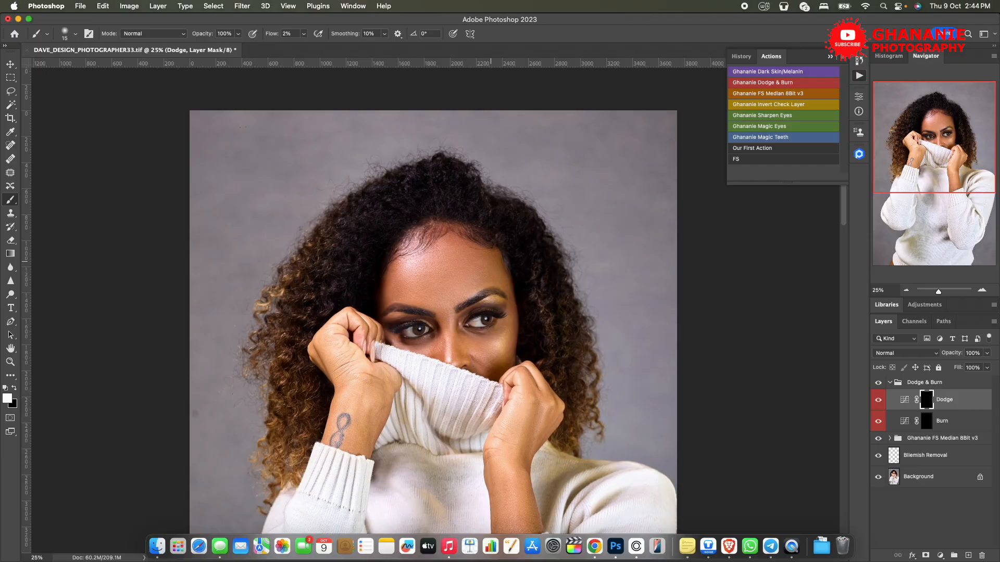
Smooth tones on the Color Layer of the Ghananie FS Median 8Bit v3 group with the 125 px Mixer Brush, and save the document.
left_click(889, 438)
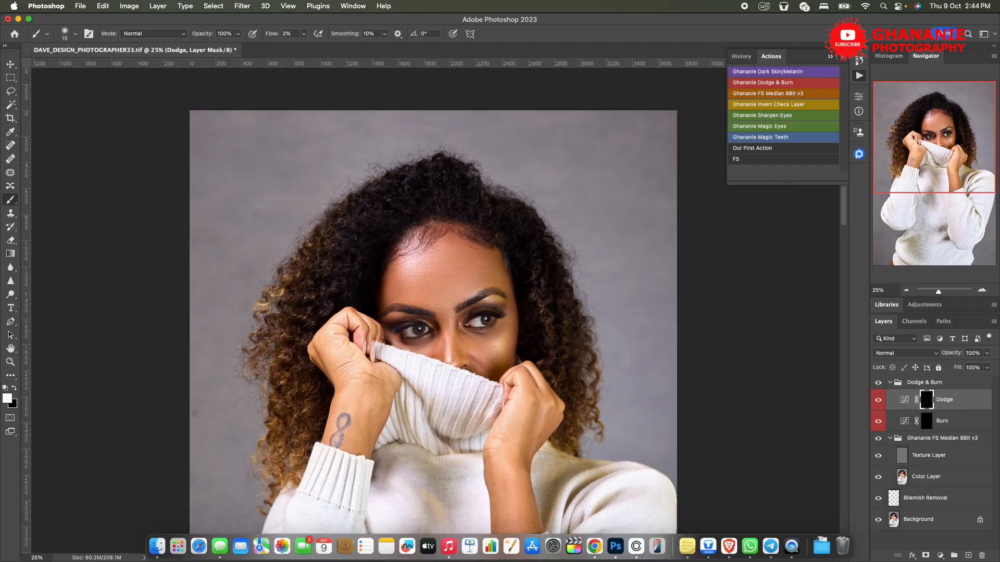
left_click(927, 477)
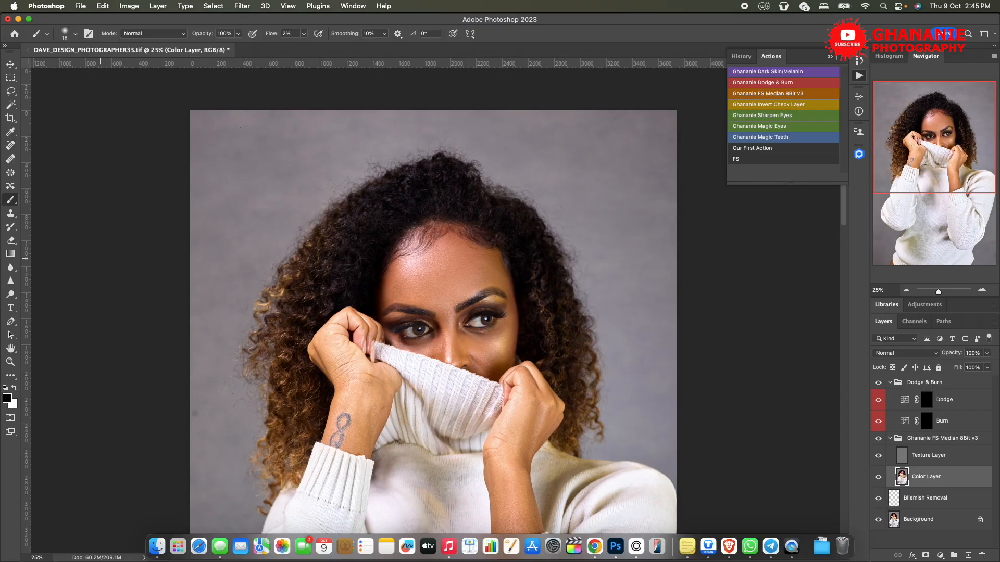
key("shift+b")
key("shift+b")
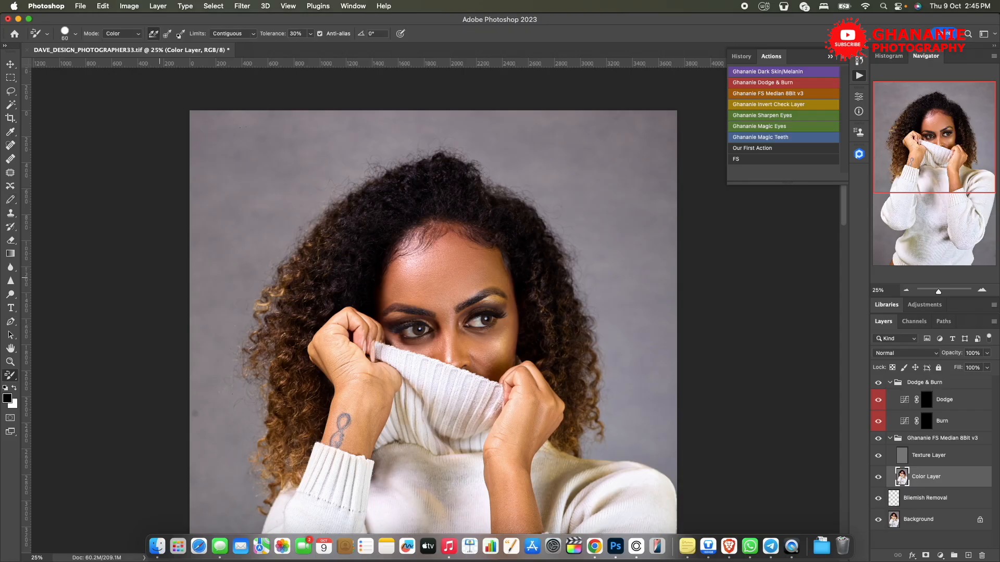
key("shift+b")
scroll(535, 332, "left", 3)
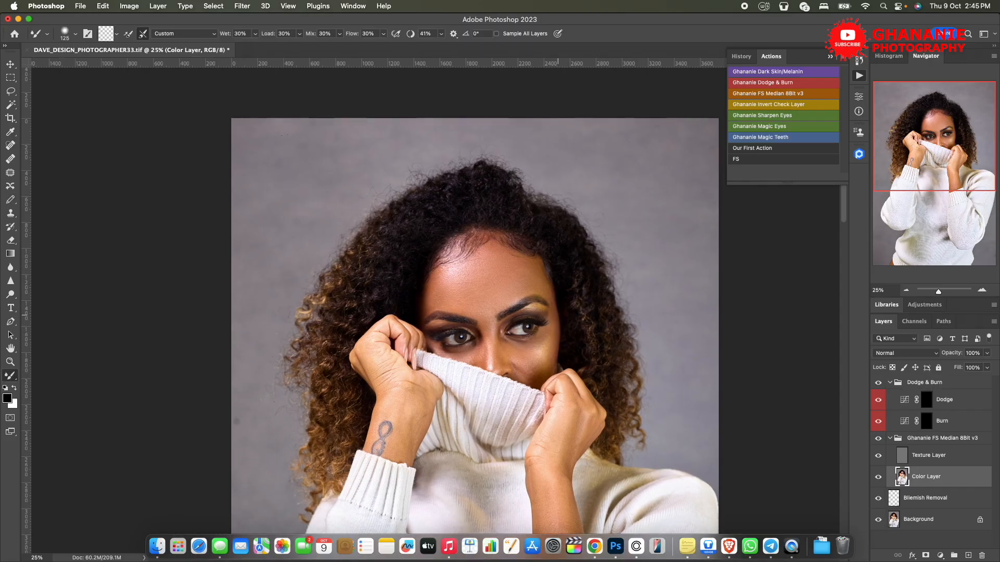
key("bracketright")
key("bracketright")
key("super+minus")
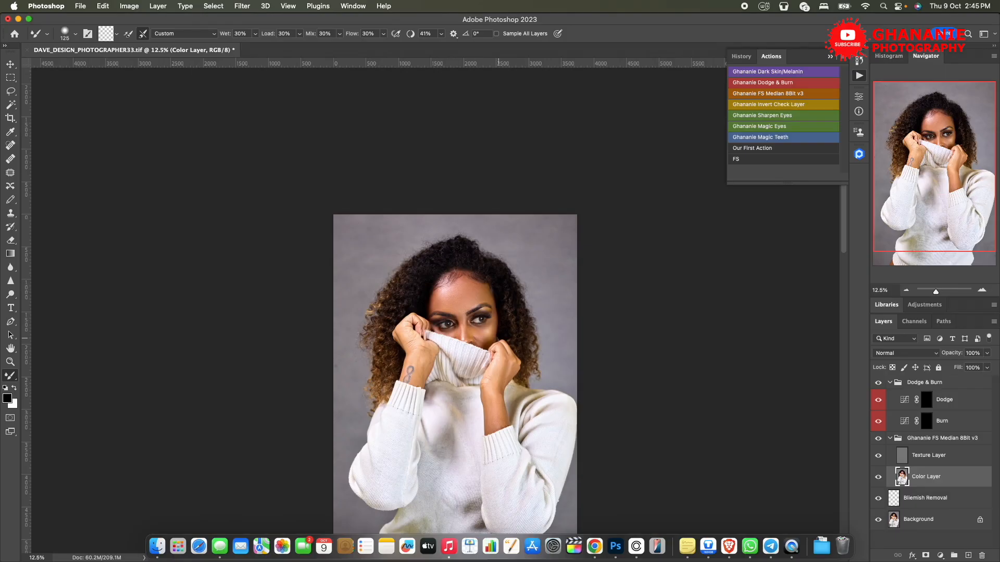
key("super+s")
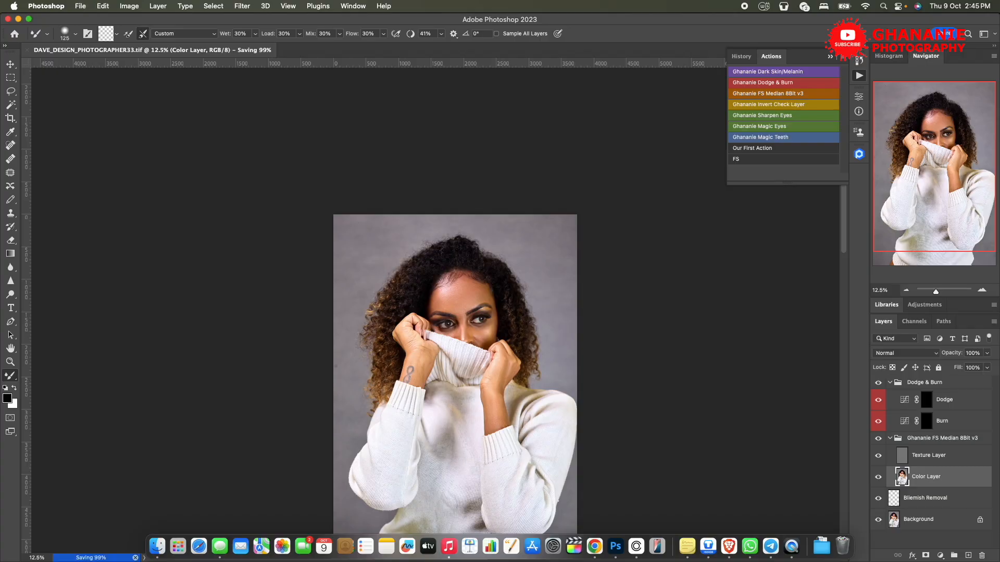
Collapse the Dodge & Burn group and run the Ghananie Dodge & Burn action to add a second group above it.
left_click(925, 382)
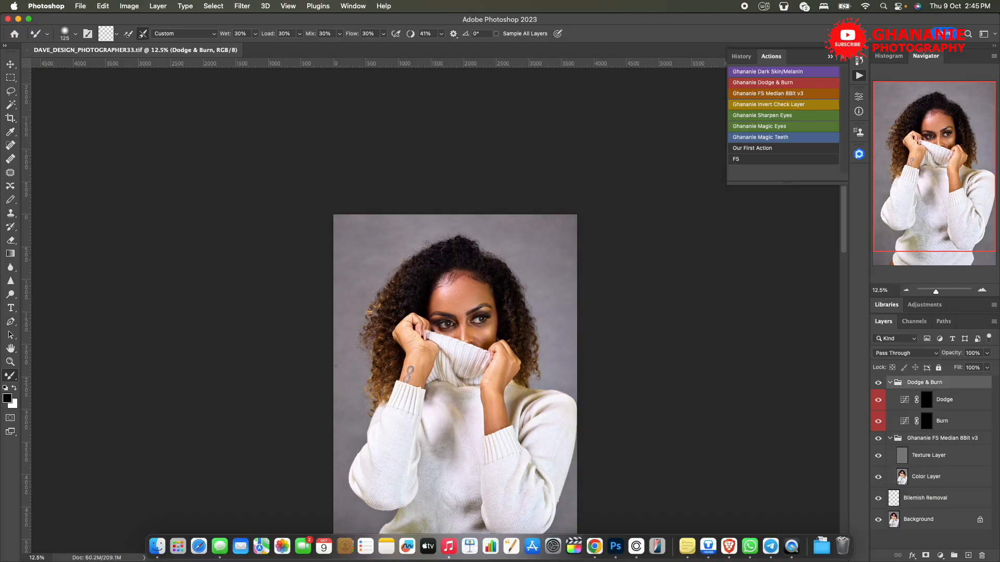
left_click(890, 382)
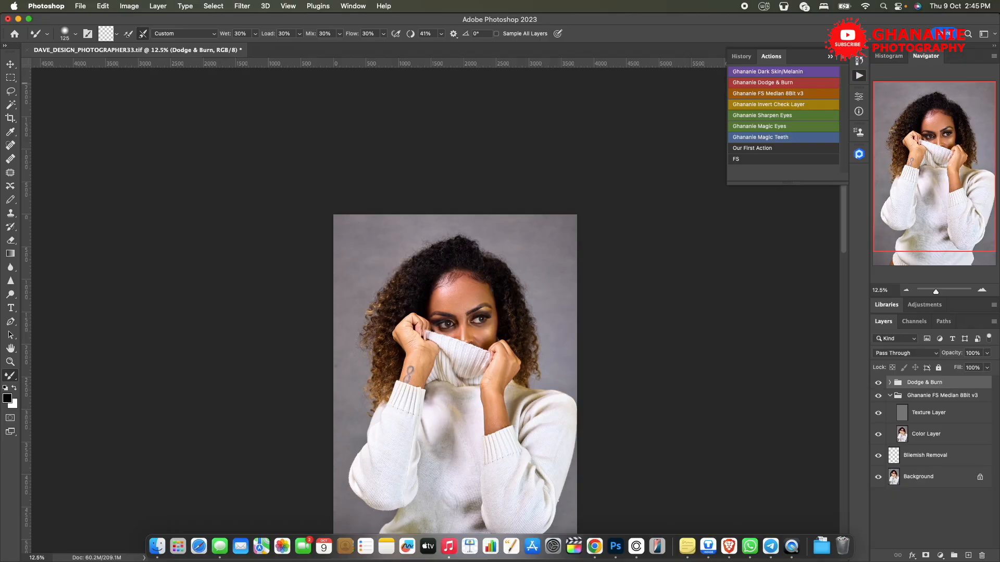
left_click(763, 83)
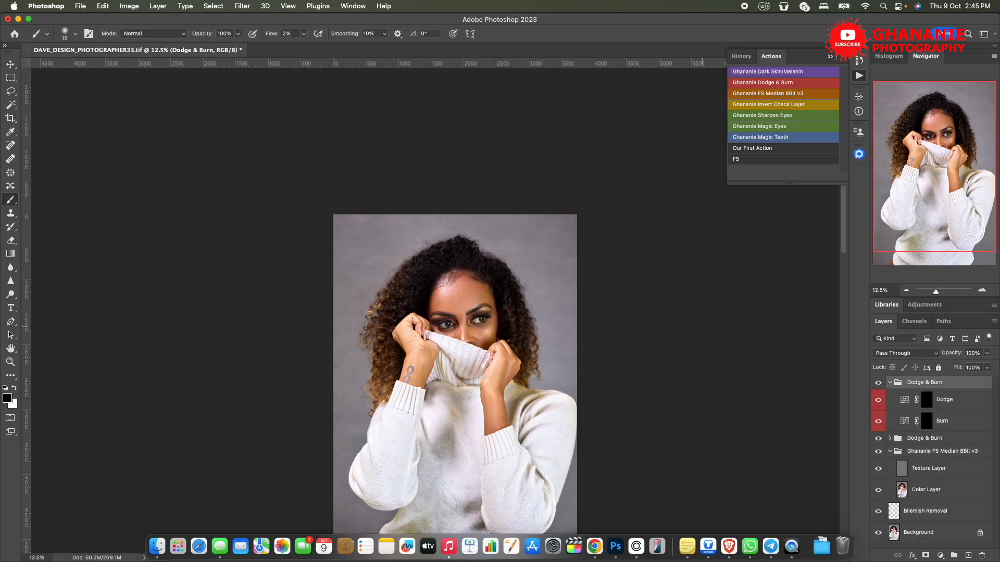
key("super+equal")
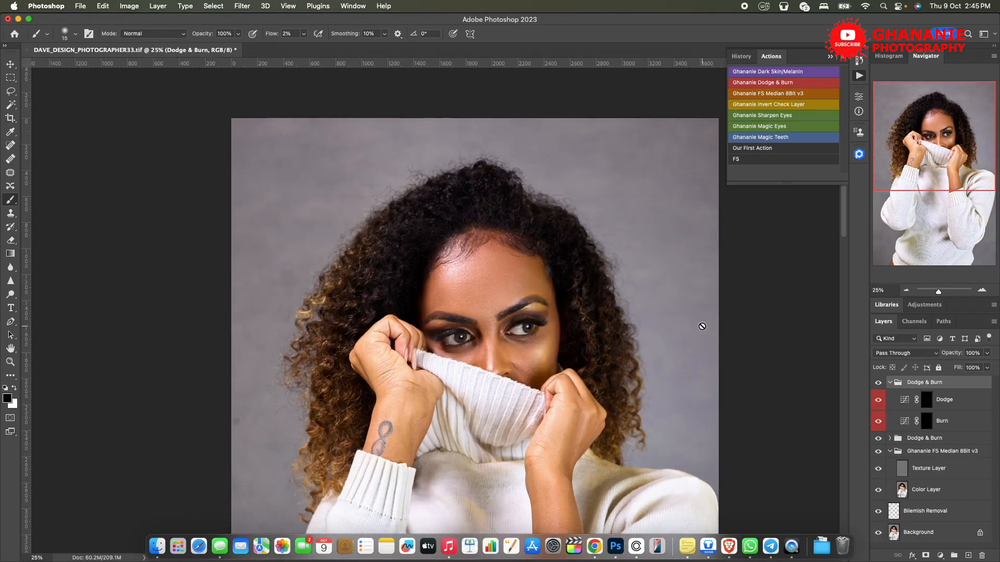
key("super+minus")
key("super+minus")
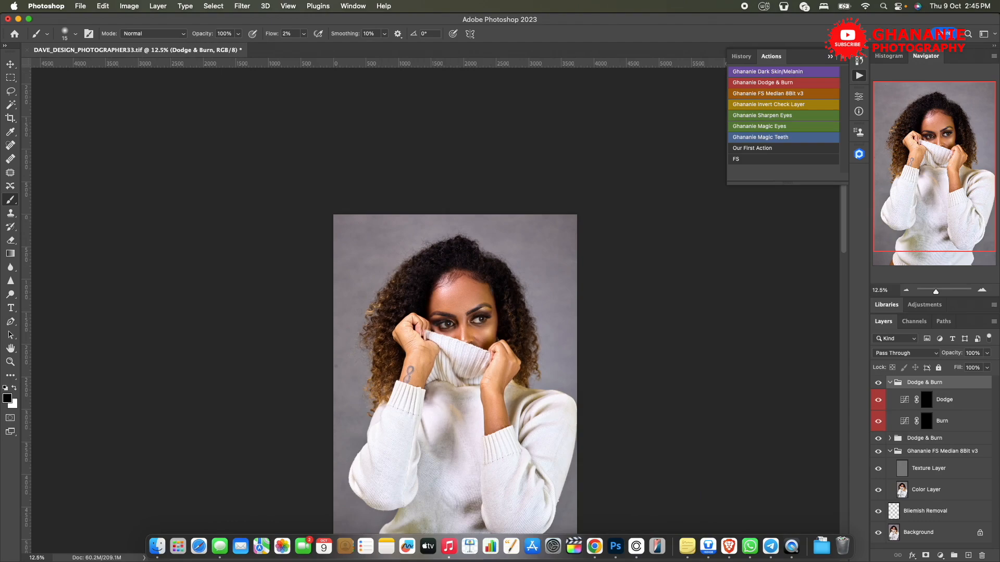
Paint broad highlights across the portrait on the new group's Dodge mask, enlarging the brush to 200 px.
left_click(927, 400)
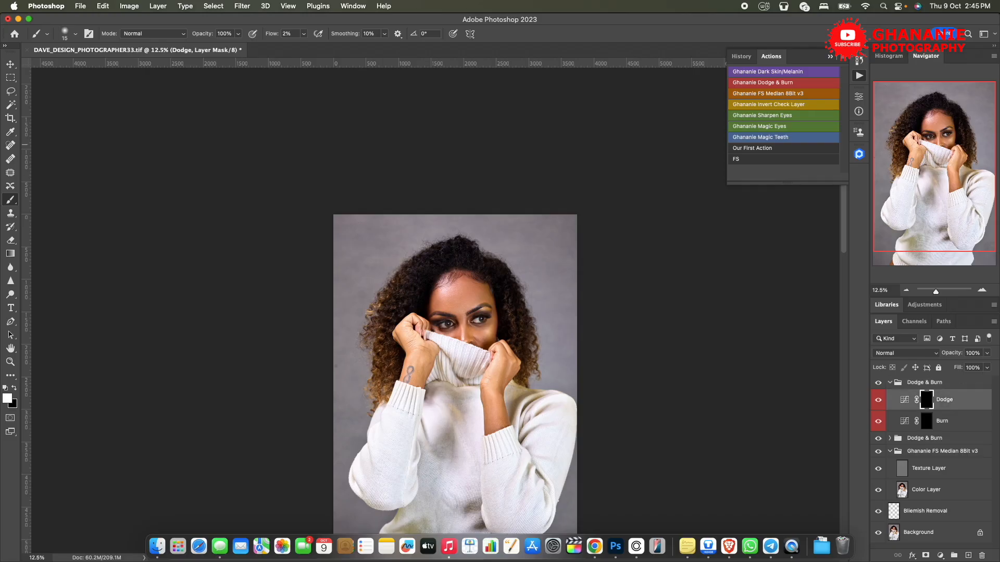
key("bracketright")
key("bracketright")
key("bracketright")
key("bracketright")
key("bracketright")
key("bracketright")
key("bracketright")
key("bracketright")
key("bracketright")
key("bracketright")
key("bracketright")
key("bracketright")
key("bracketleft")
key("bracketleft")
key("bracketleft")
key("bracketleft")
key("bracketright")
key("bracketright")
key("bracketright")
key("bracketright")
key("bracketright")
key("bracketleft")
key("bracketleft")
Deepen the portrait's shadows on the new group's Burn mask with the brush at about 200 px.
left_click(927, 421)
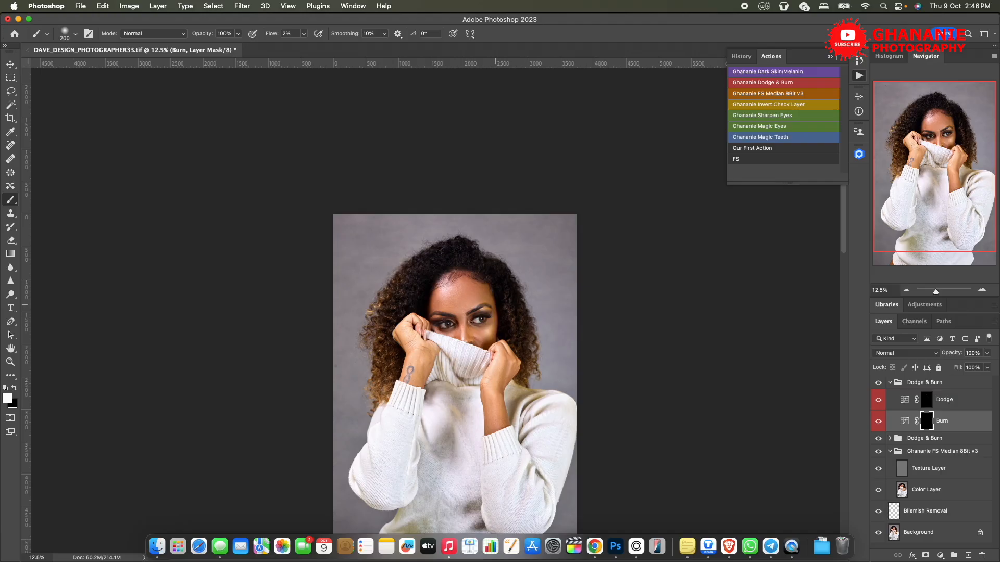
key("bracketleft")
key("bracketleft")
key("bracketright")
key("bracketright")
key("bracketleft")
key("bracketleft")
key("bracketright")
key("bracketleft")
key("bracketleft")
key("bracketright")
key("bracketright")
Compare the portrait before and after by hiding and showing the second Dodge & Burn group, overall and closer up.
left_click(878, 383)
left_click(879, 382)
left_click(879, 383)
left_click(878, 383)
key("super+equal")
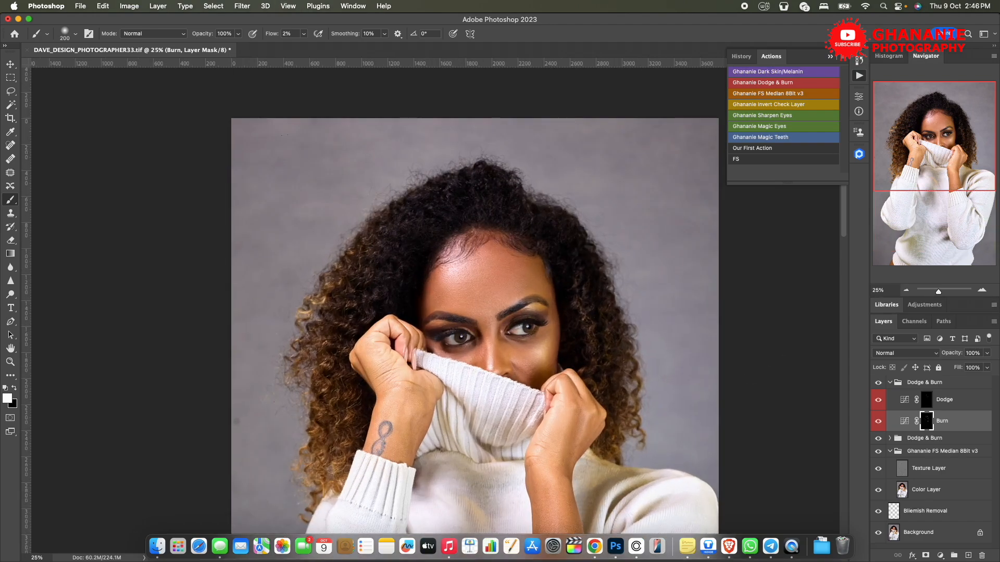
left_click(878, 383)
left_click(878, 383)
key("super+minus")
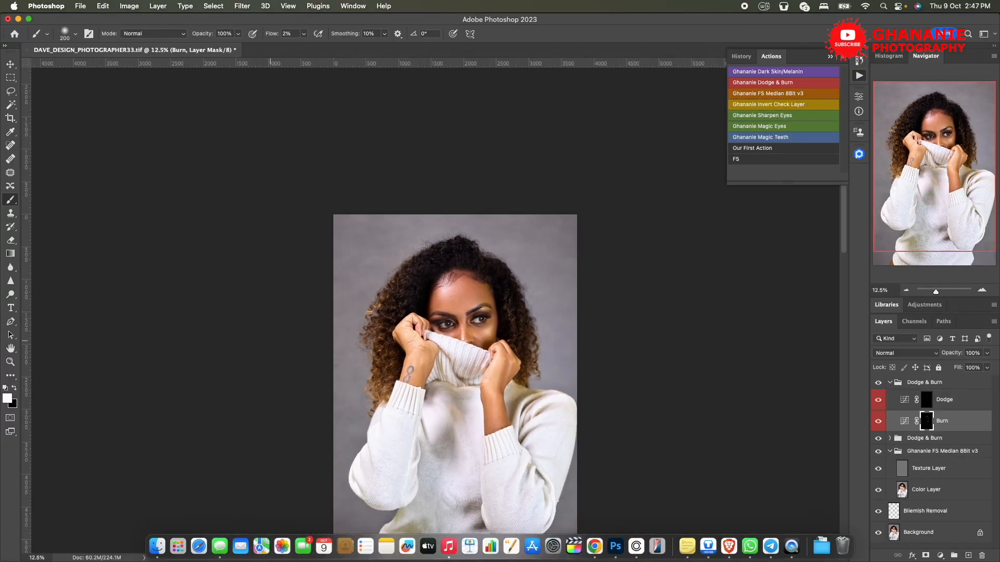
scroll(453, 364, "right", 2)
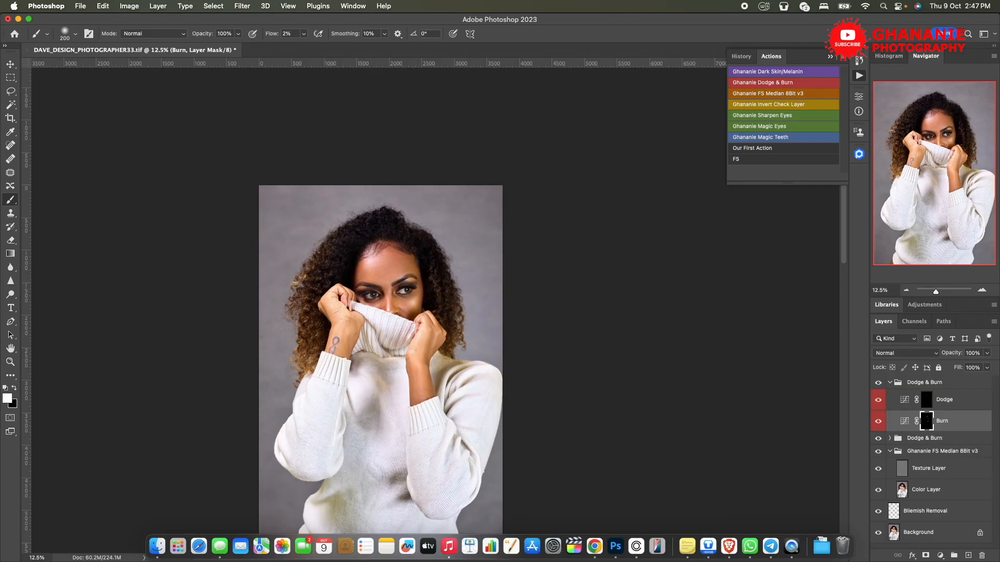
Collapse the upper Dodge & Burn group and the Ghananie FS Median 8Bit v3 group, and save the document.
left_click(889, 382)
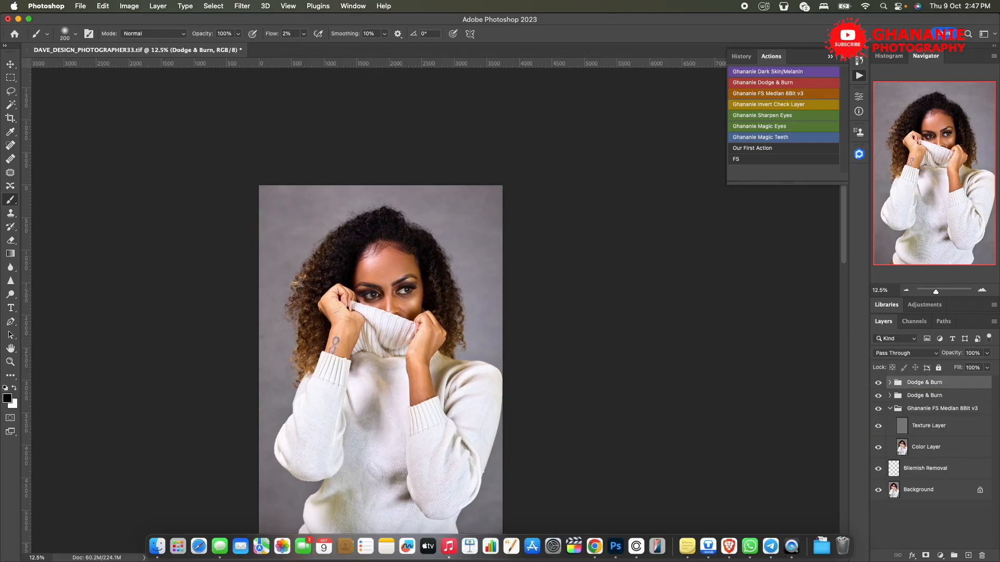
left_click(889, 409)
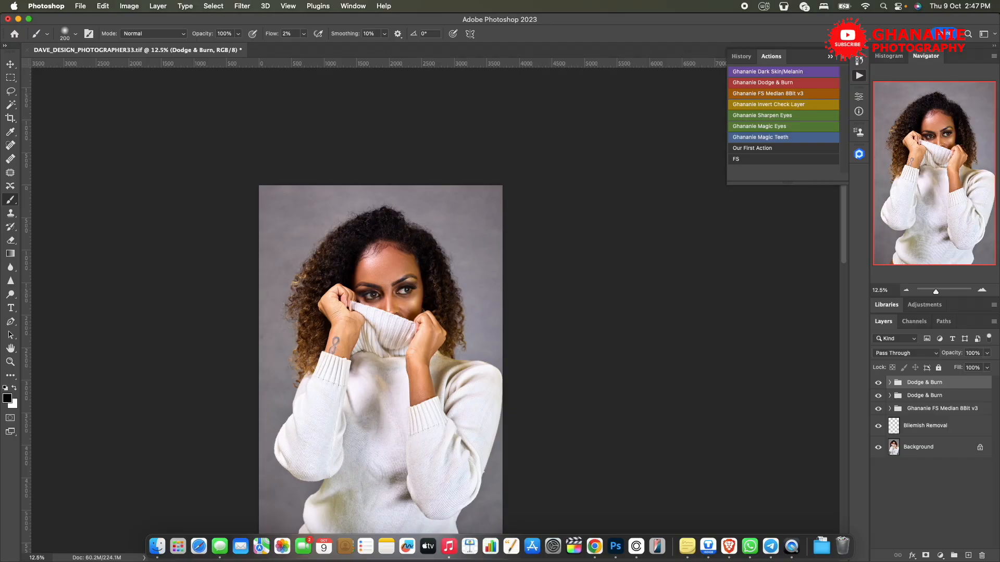
key("super+equal")
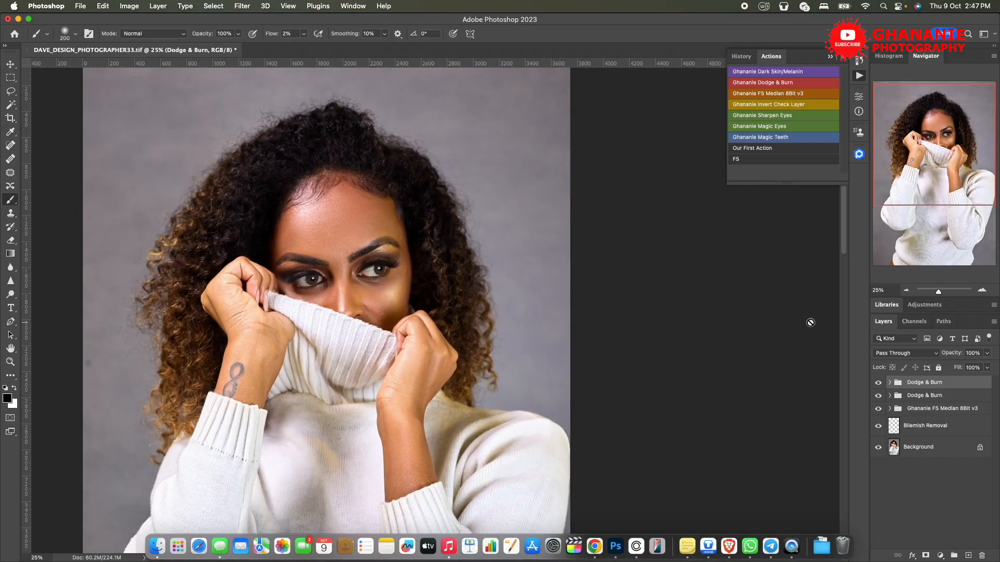
left_click_drag(401, 278, 510, 284)
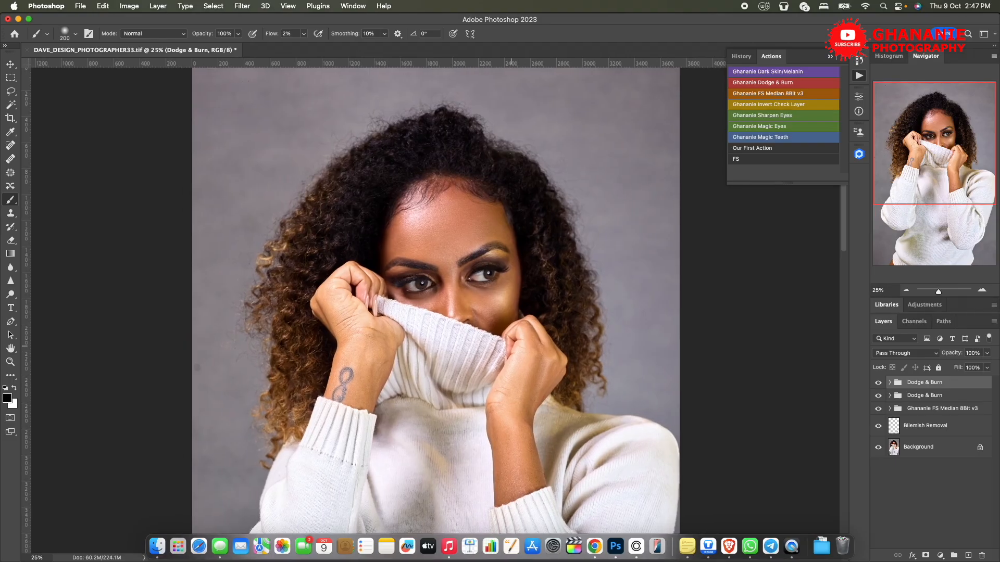
left_click_drag(545, 337, 531, 359)
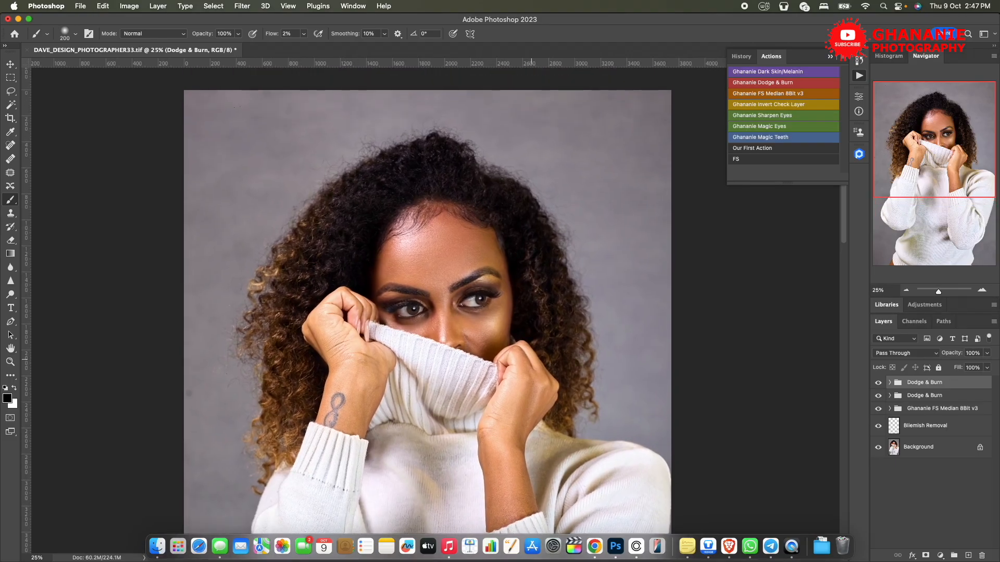
key("super+s")
Run the Ghananie Magic Eyes action to add its masked group above the Dodge & Burn groups, and set the brush flow to 30%.
key("super+plus")
key("super+minus")
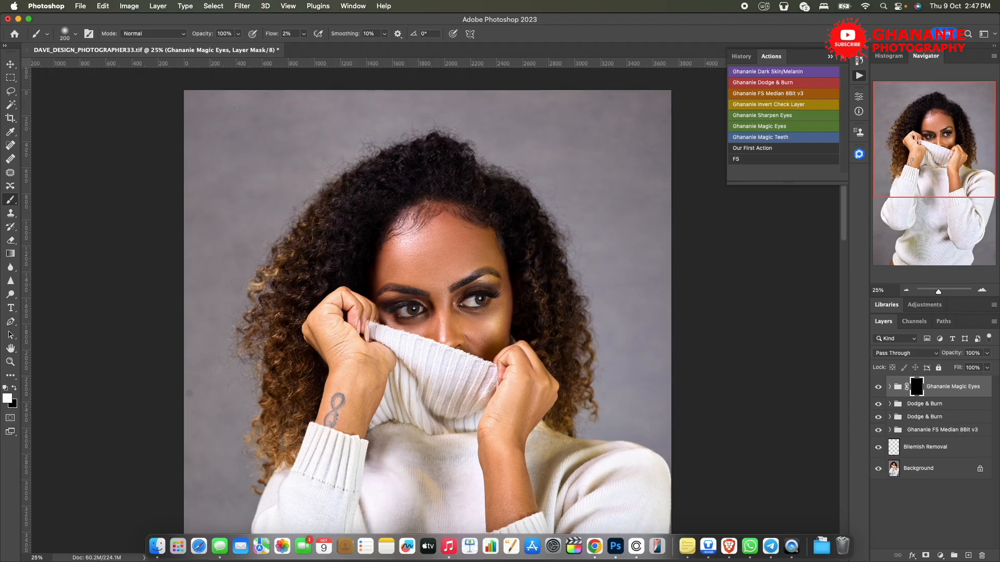
key("super+a")
type("30")
Brighten both eyes by painting white on the Ghananie Magic Eyes mask with the brush reduced to about 50 px.
left_click_drag(456, 383, 524, 337)
key("super+equal")
key("super+equal")
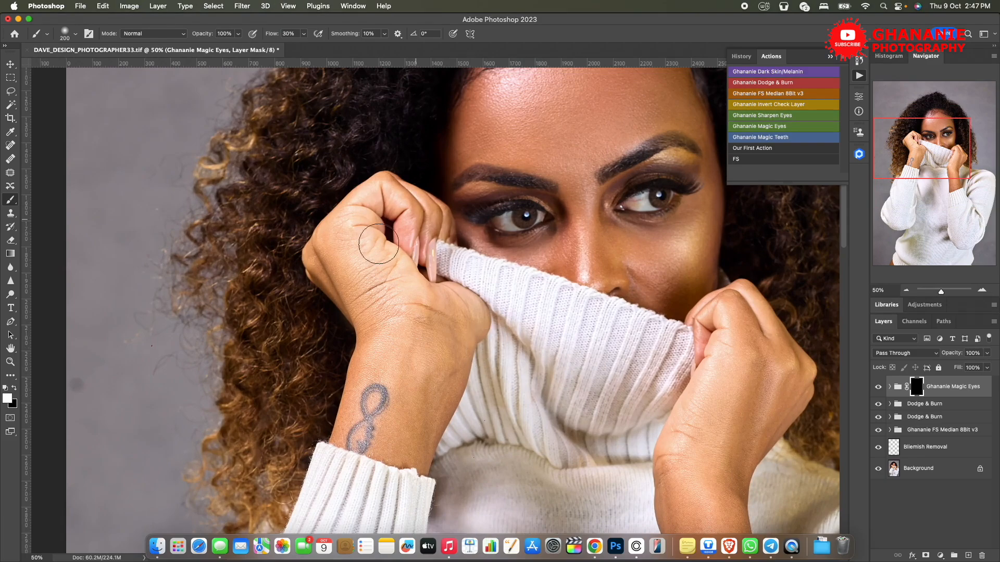
left_click_drag(379, 245, 245, 360)
mouse_move(518, 383)
left_mouse_down()
mouse_move(472, 356)
mouse_move(534, 358)
left_mouse_up()
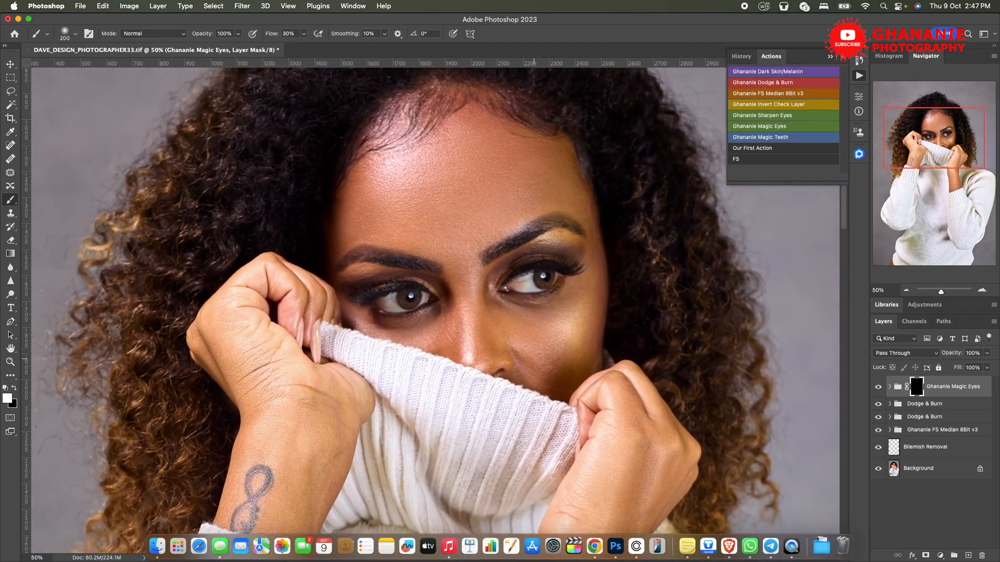
key("bracketleft")
key("bracketleft")
key("bracketleft")
key("bracketleft")
key("bracketleft")
mouse_move(530, 276)
left_mouse_down()
mouse_move(519, 286)
mouse_move(538, 291)
mouse_move(509, 287)
mouse_move(535, 287)
mouse_move(517, 290)
mouse_move(527, 281)
left_mouse_up()
key("bracketright")
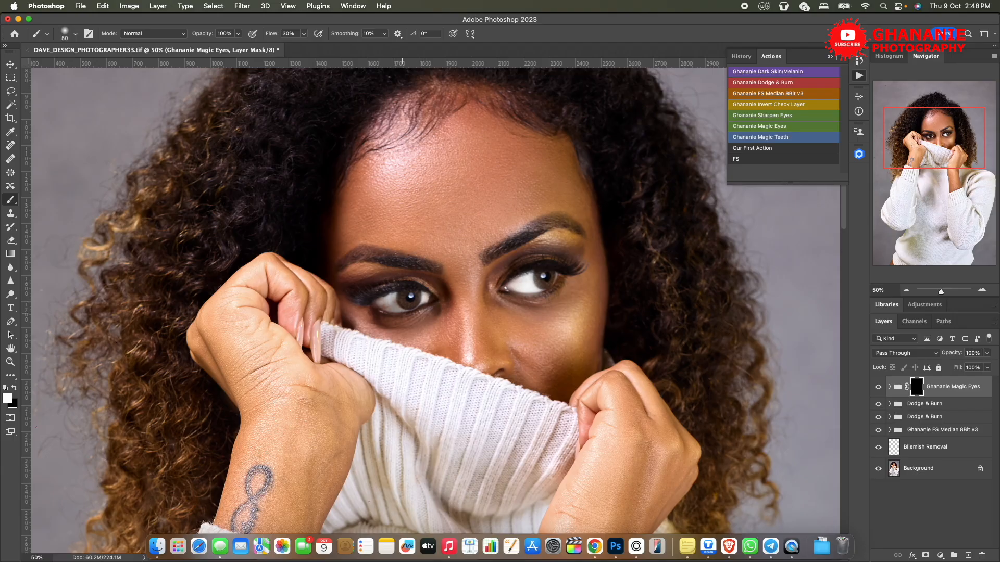
key("bracketright")
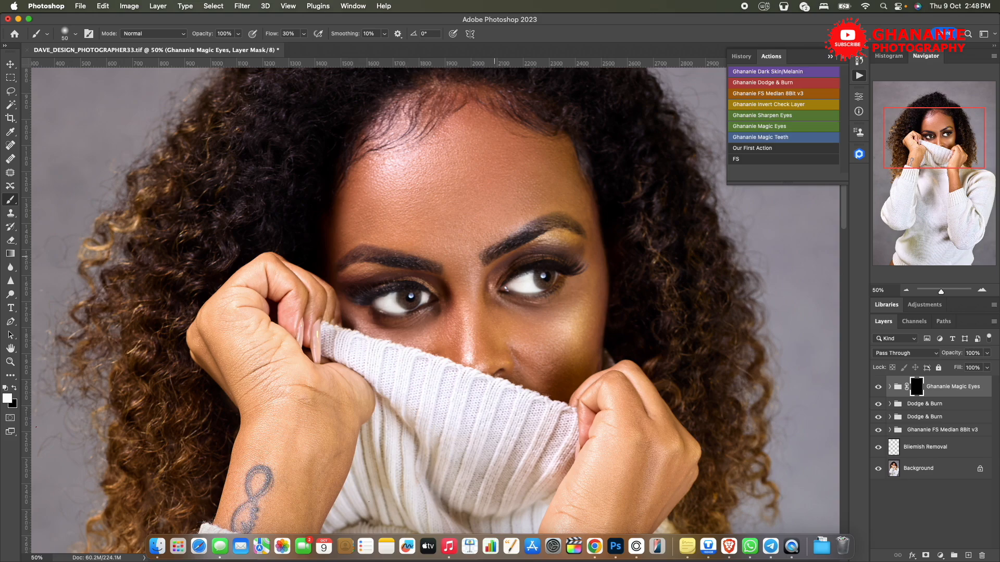
Set the Ghananie Magic Eyes group's opacity to 40% and compare the eyes with the group hidden and shown.
key("super+minus")
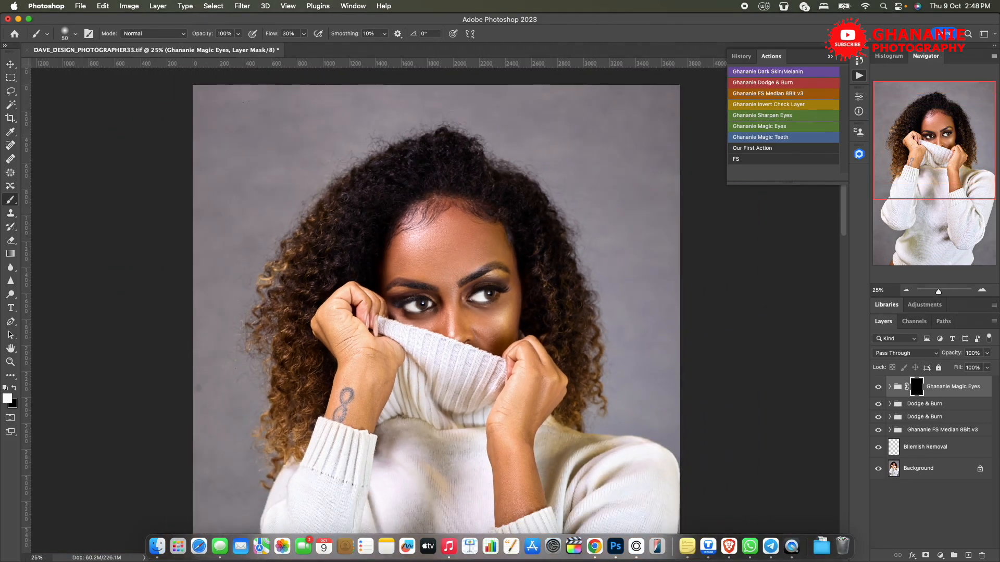
left_click_drag(952, 353, 940, 353)
type("40")
key("Return")
left_click(878, 386)
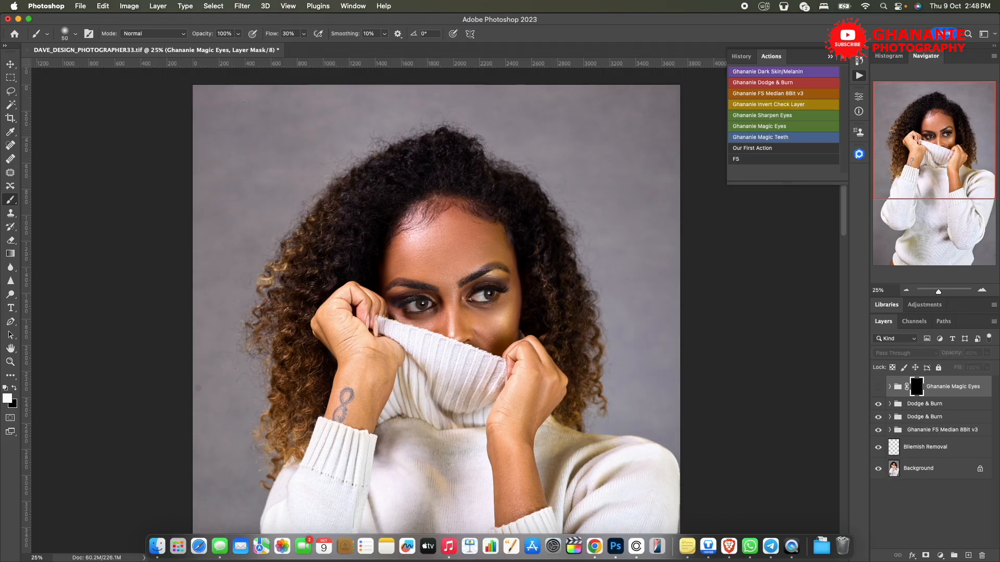
left_click(878, 386)
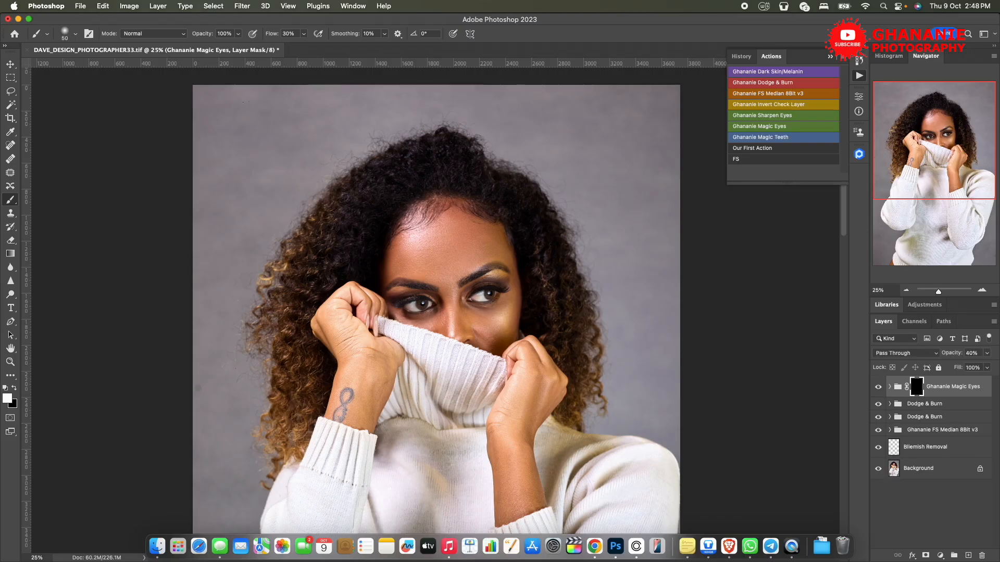
left_click(878, 386)
left_click(878, 386)
Lower the Ghananie Magic Eyes group's opacity to 35% and check the eyes by hiding and showing the group.
left_click(987, 354)
type("35")
key("Return")
left_click(878, 387)
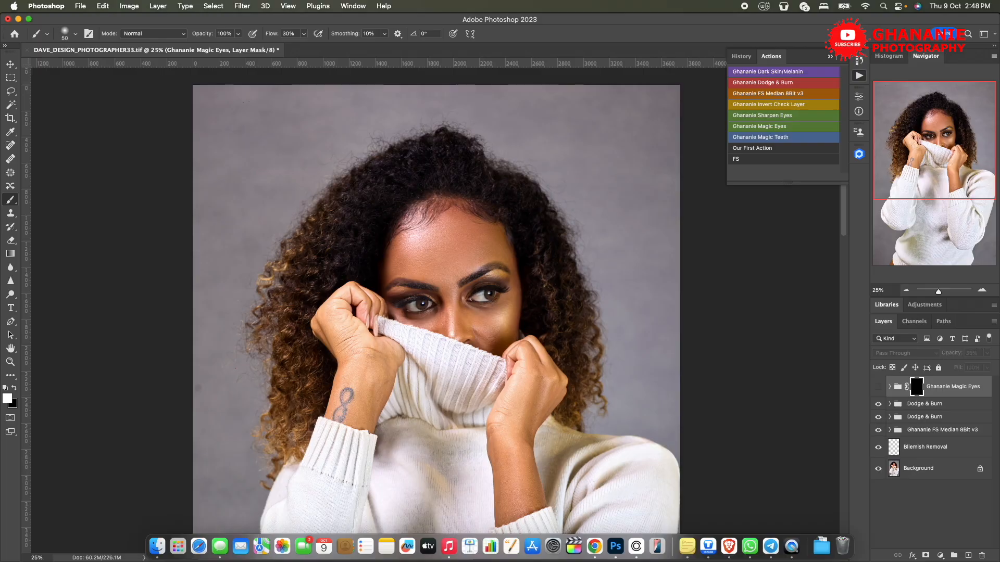
left_click(878, 387)
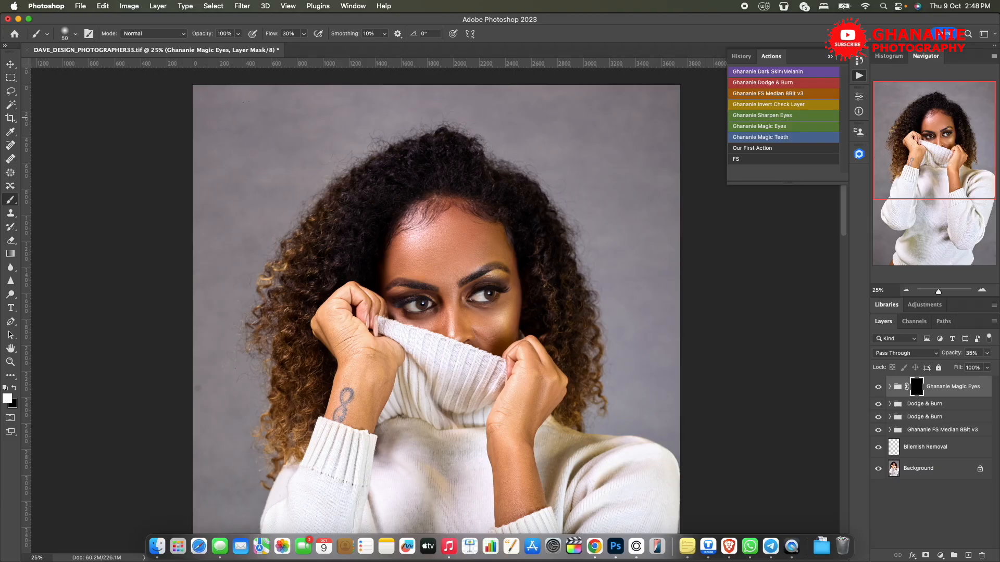
Save the document and stamp all visible layers into a new merged layer at the top of the stack.
key("super+s")
scroll(436, 300, "down", 5)
scroll(437, 300, "up", 4)
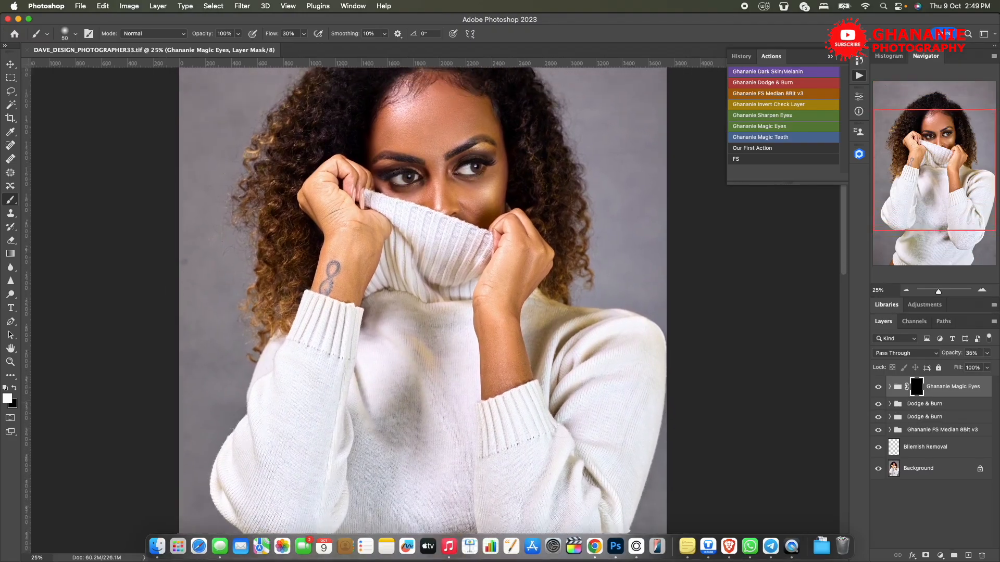
scroll(437, 301, "up", 2)
scroll(436, 301, "right", 2)
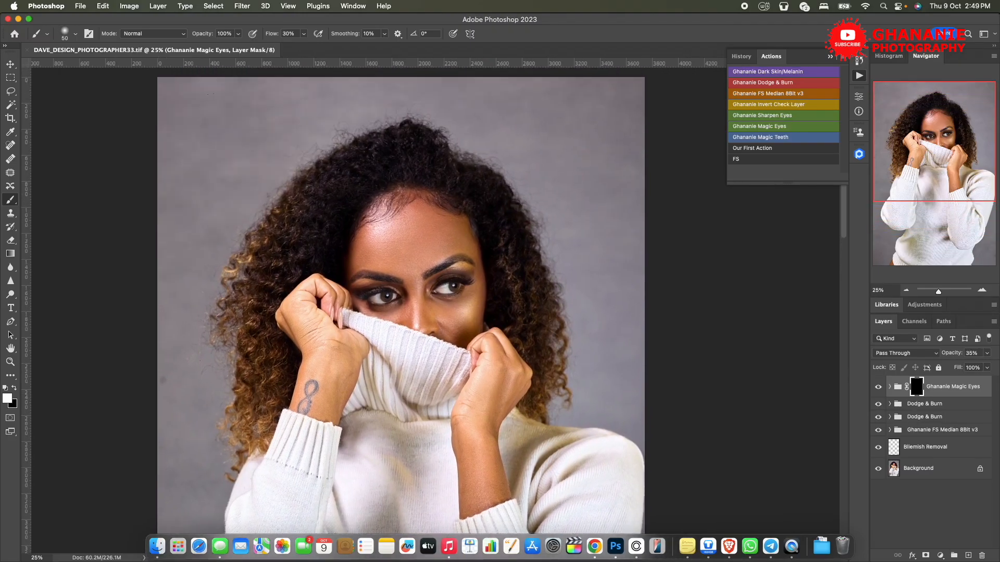
key("super+alt+shift+e")
key("d")
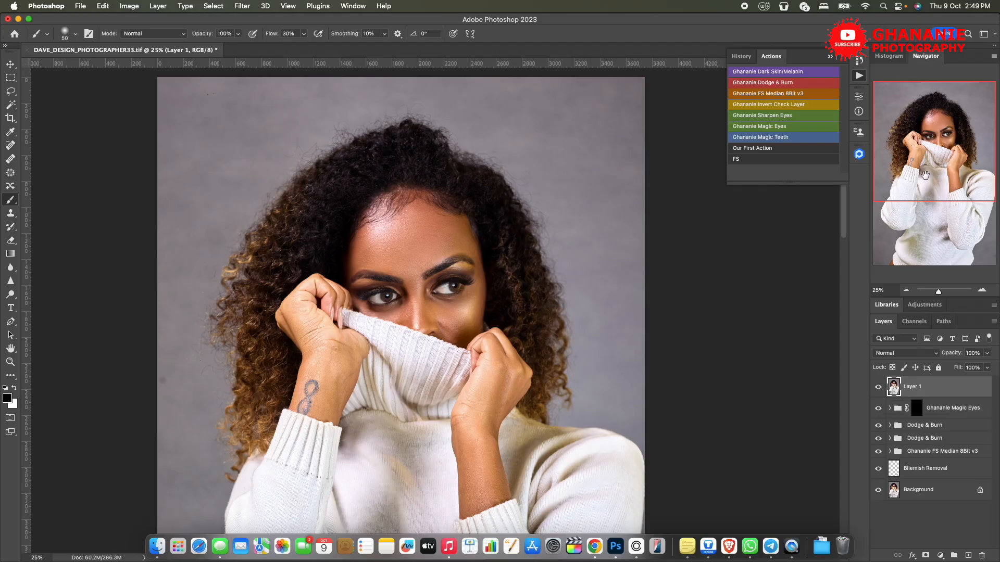
Hide the Magic Eyes, both Dodge & Burn and FS Median groups and the Blemish Removal layer beneath the merged layer.
left_click(878, 409)
left_click(878, 425)
left_click(878, 438)
left_click(878, 451)
left_click(878, 469)
Compare the finished retouch with the original Background by hiding and showing the merged top layer.
left_click(878, 387)
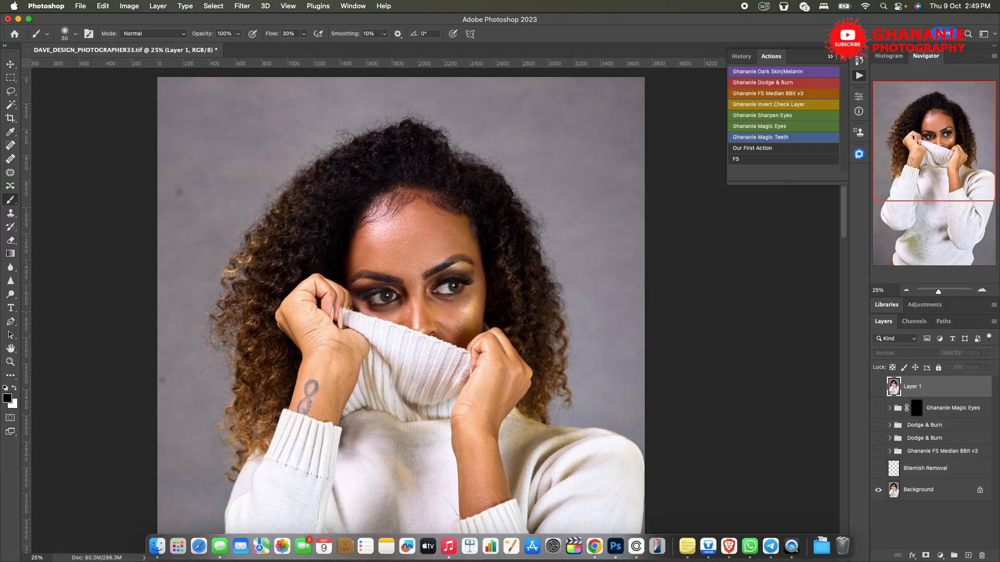
left_click(878, 386)
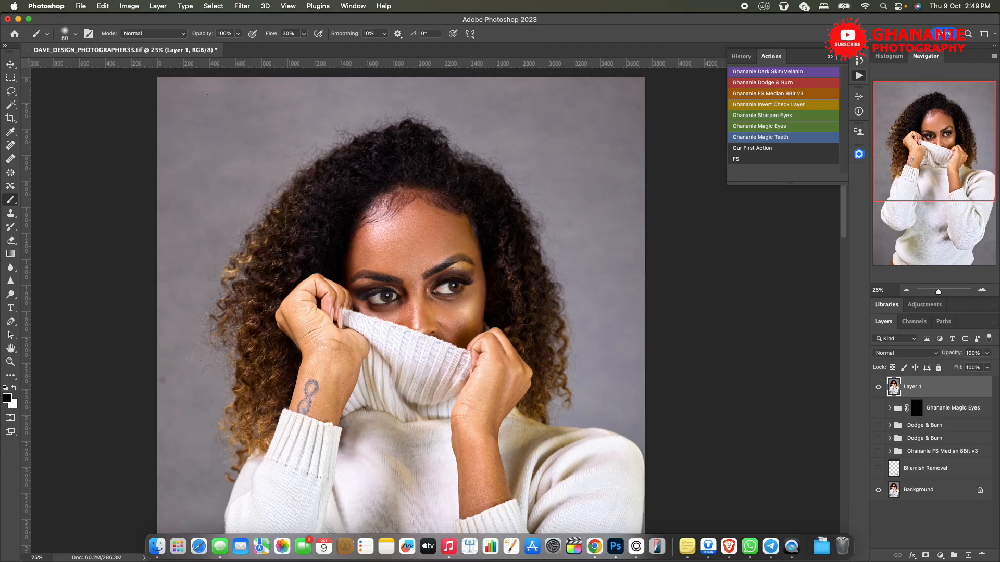
left_click(878, 387)
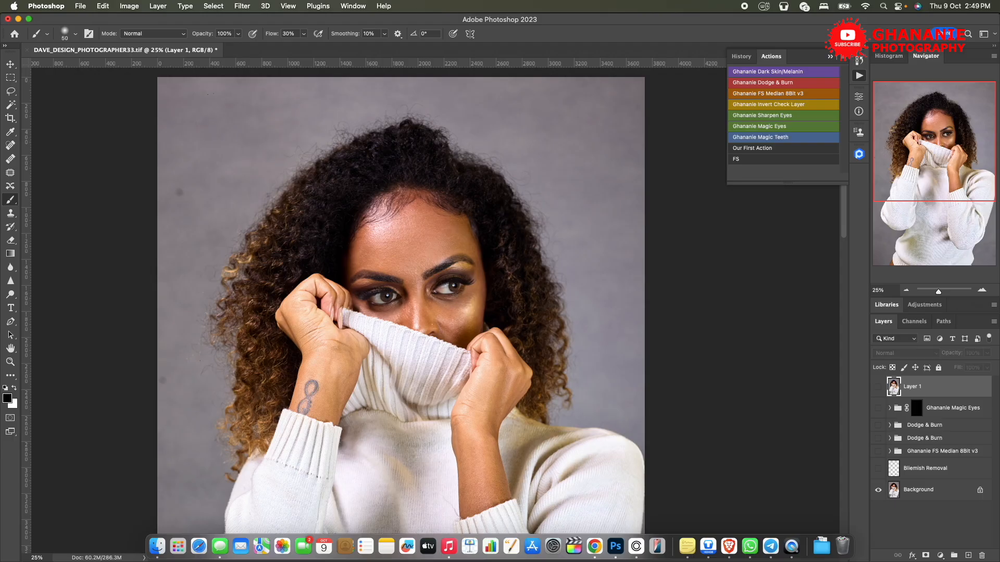
left_click(879, 386)
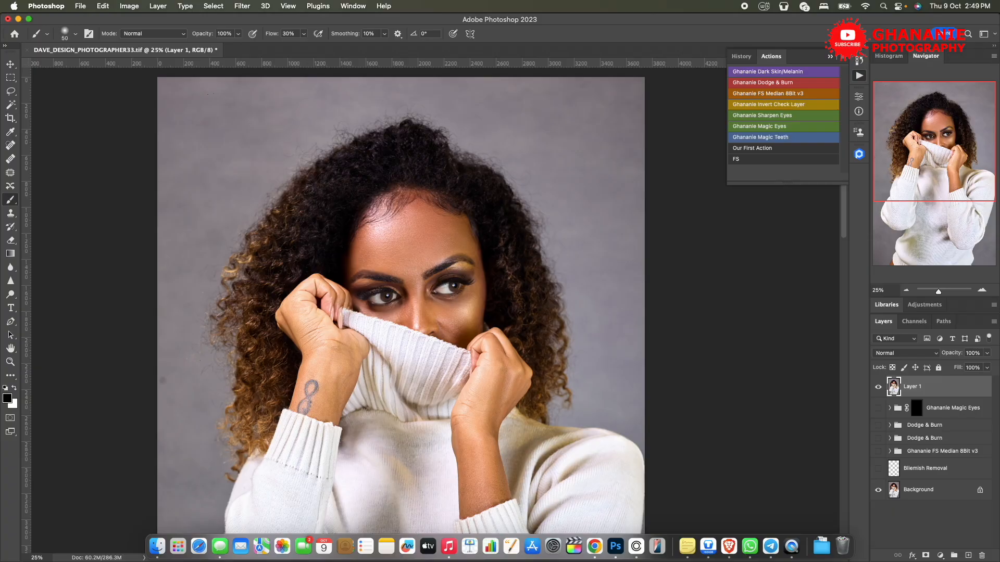
mouse_move(937, 164)
left_mouse_down()
mouse_move(943, 175)
mouse_move(932, 167)
left_mouse_up()
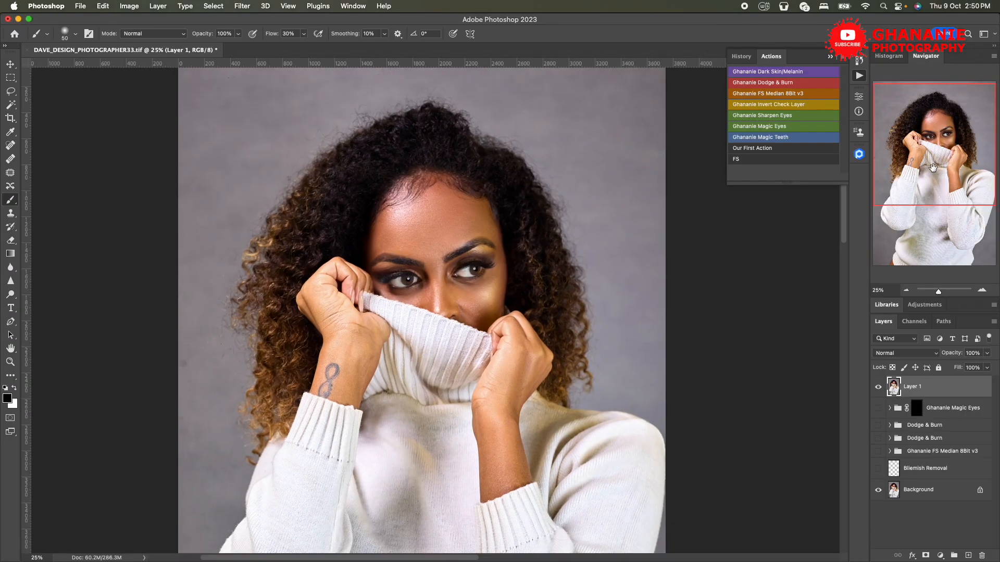